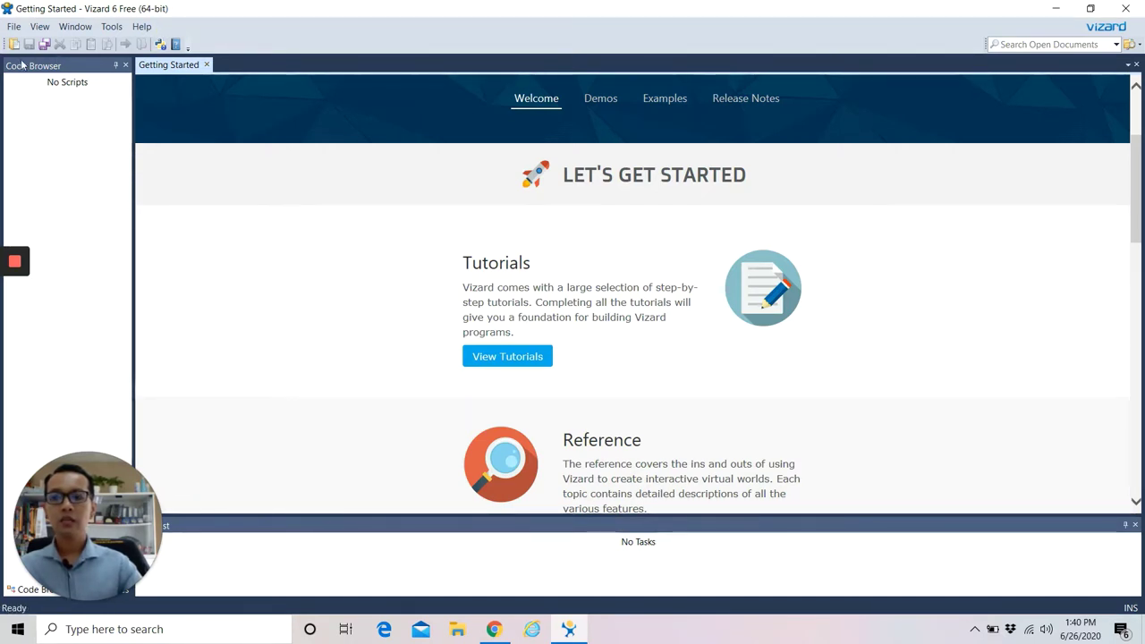
Open the Tutorial and Example Guide, then the Getting your feet wet tutorial's Launch into a new world page.
mouse_move(2, 363)
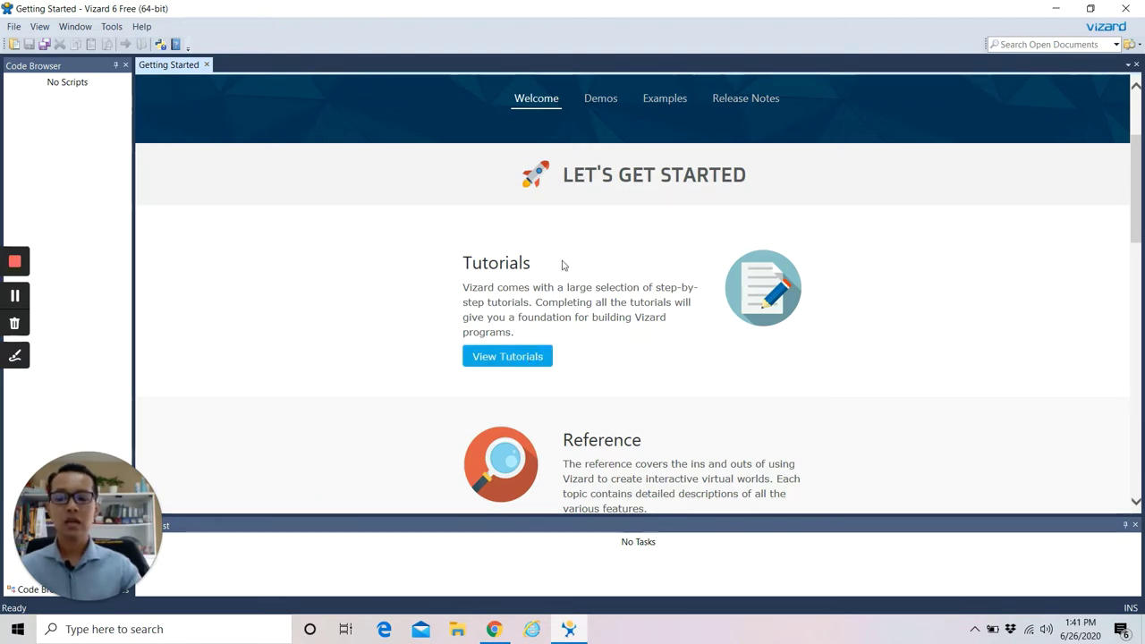
left_click(506, 358)
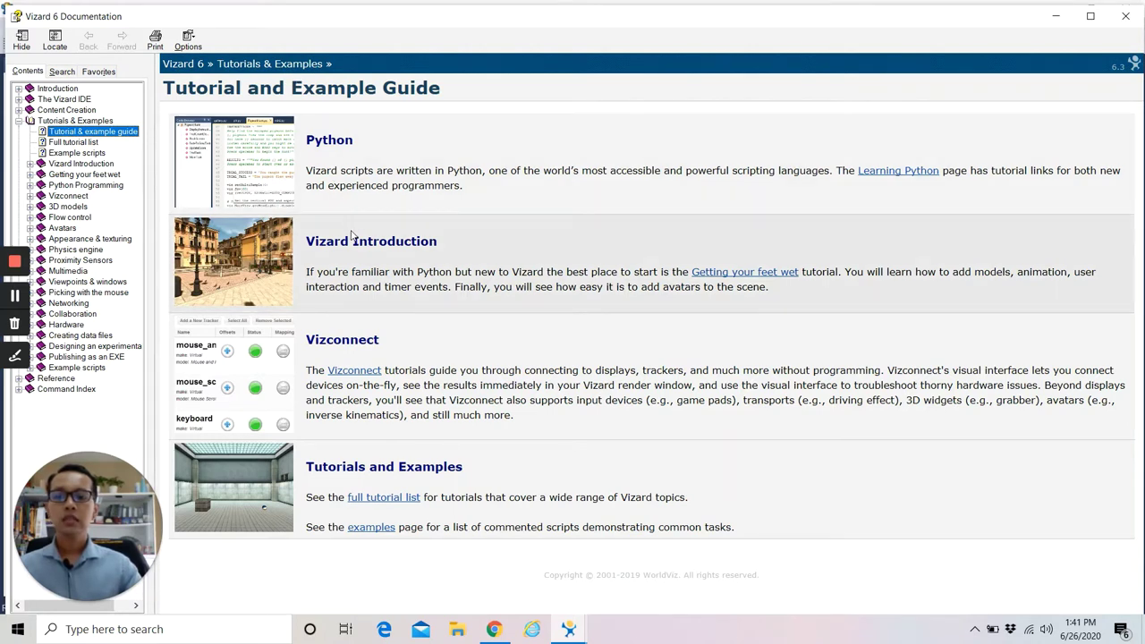
left_click(457, 260)
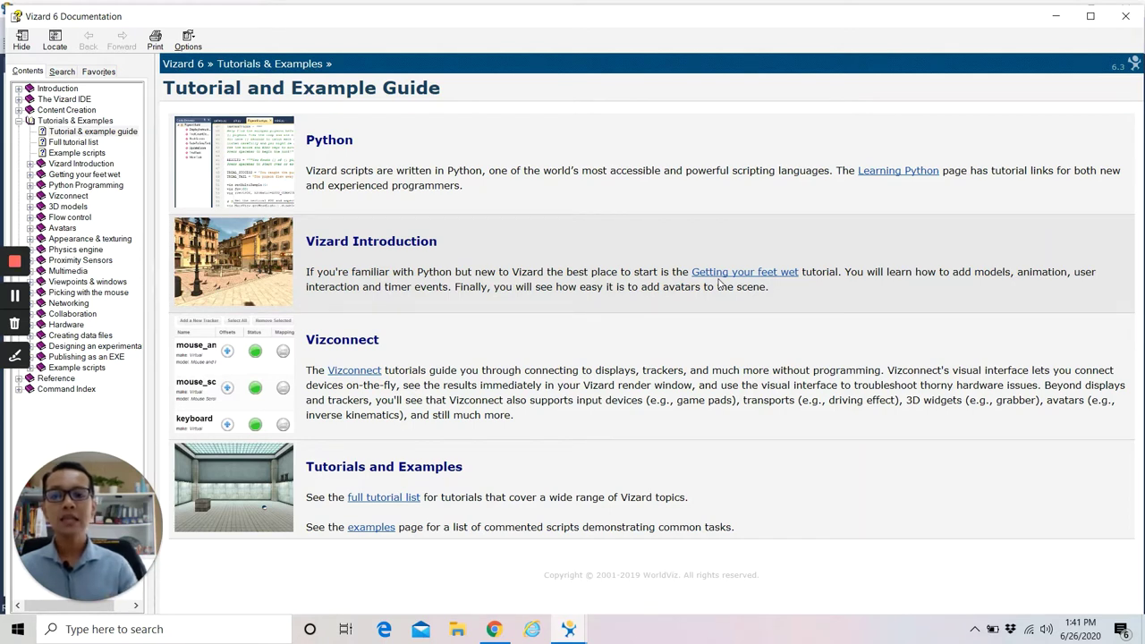
left_click(767, 272)
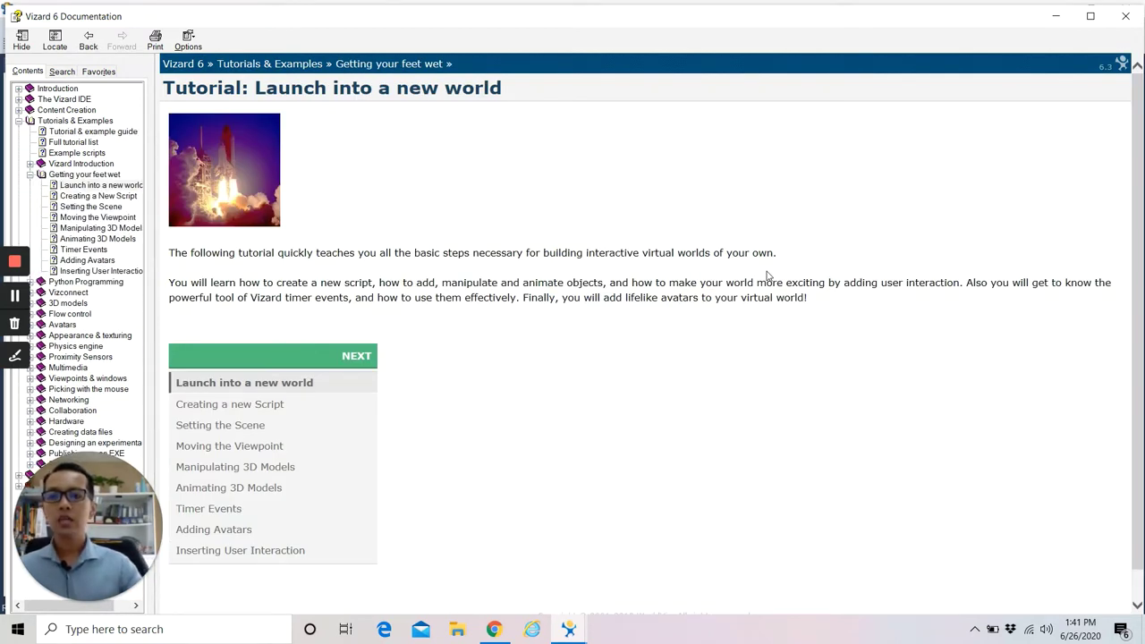
Look over the Launch into a new world lesson list and open the Creating a new Script lesson.
scroll(694, 378, "down", 1)
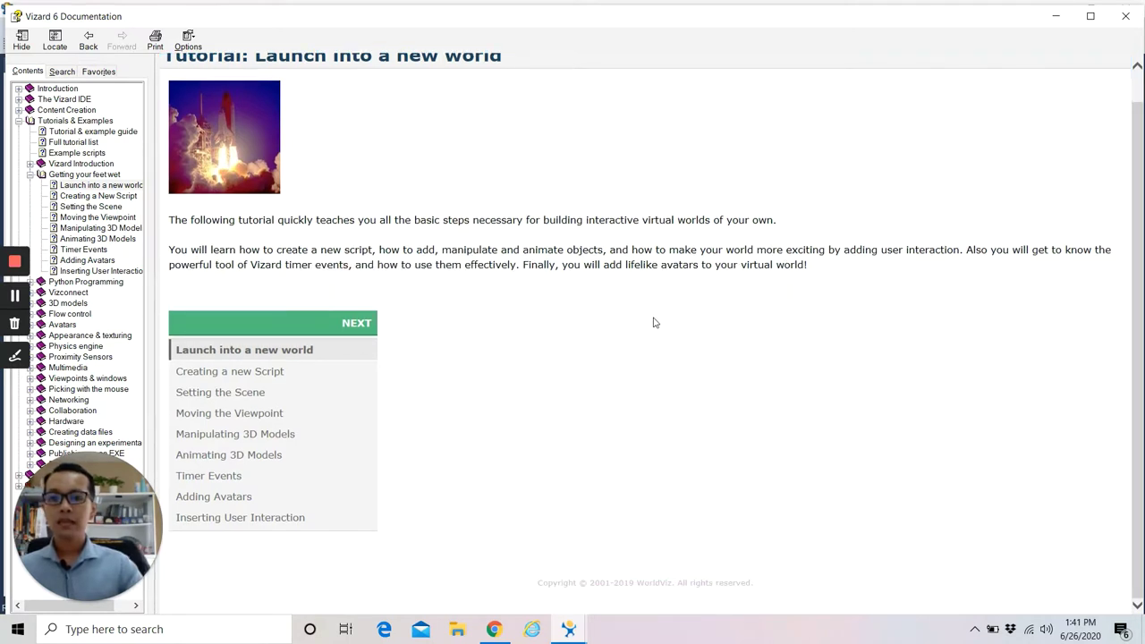
scroll(653, 323, "up", 1)
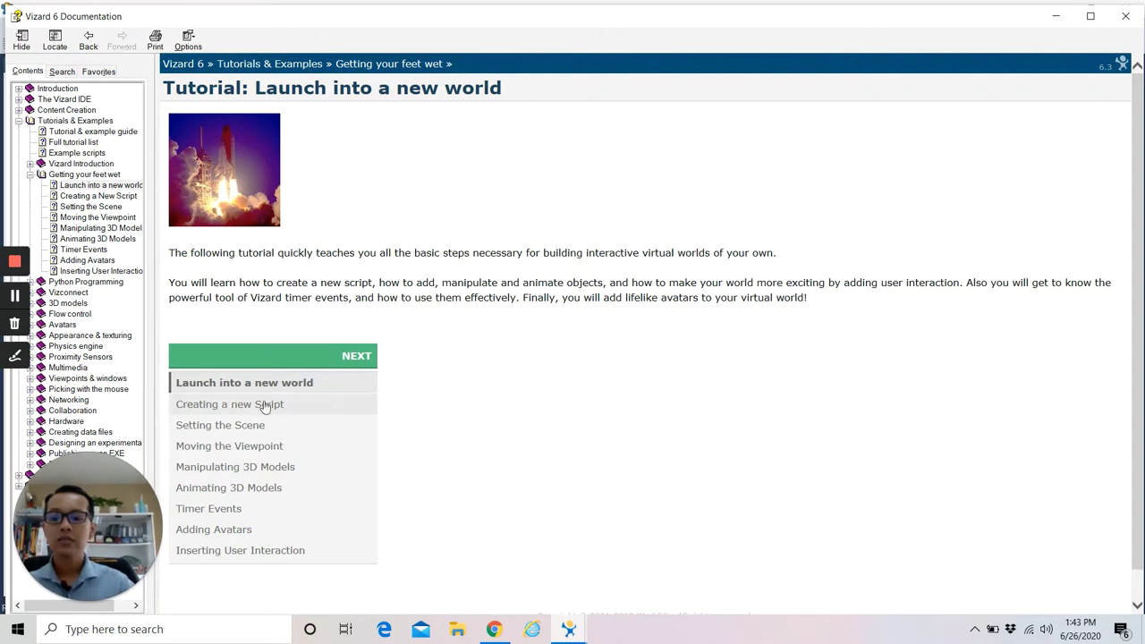
left_click(266, 405)
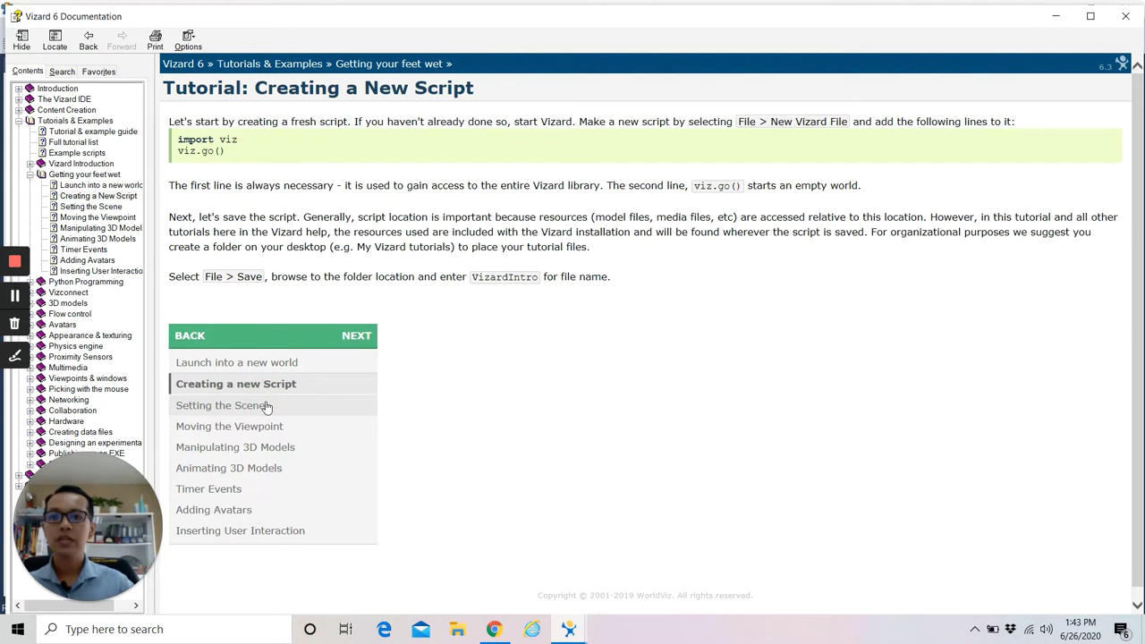
Highlight the import viz line and its explanations about the Vizard library and empty world, then minimize the help.
left_click(15, 297)
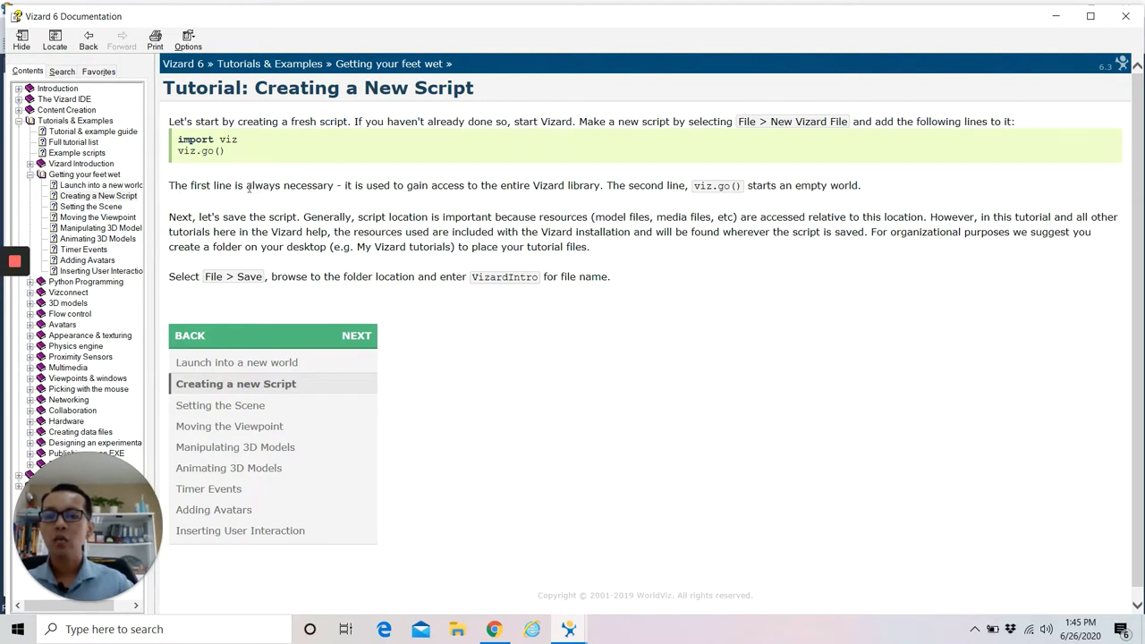
left_click_drag(170, 187, 336, 186)
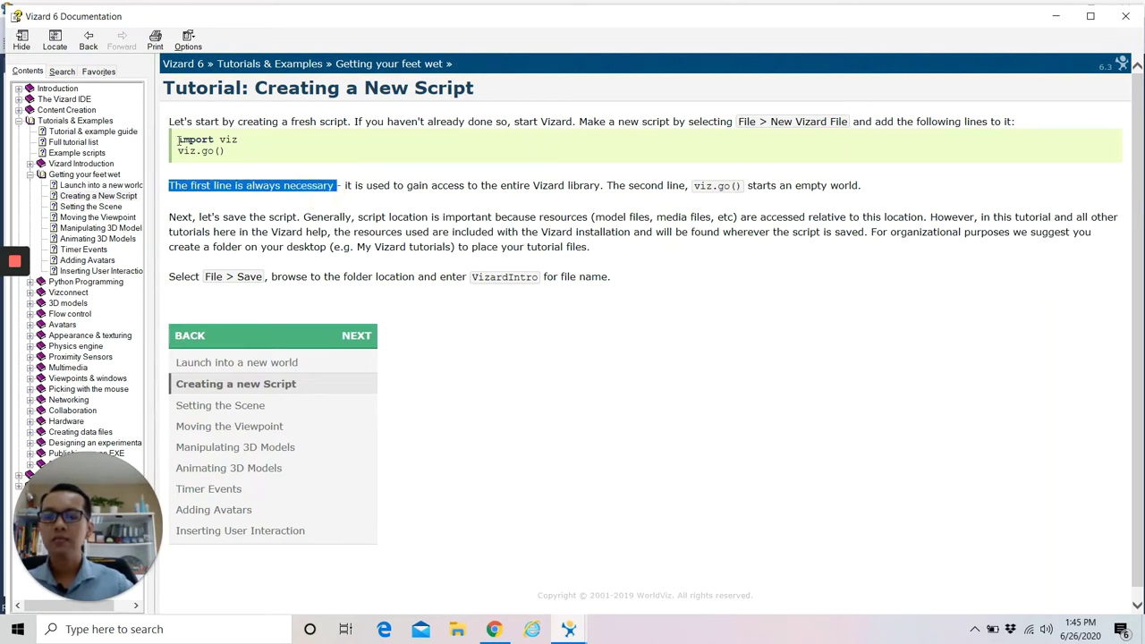
left_click_drag(178, 141, 246, 141)
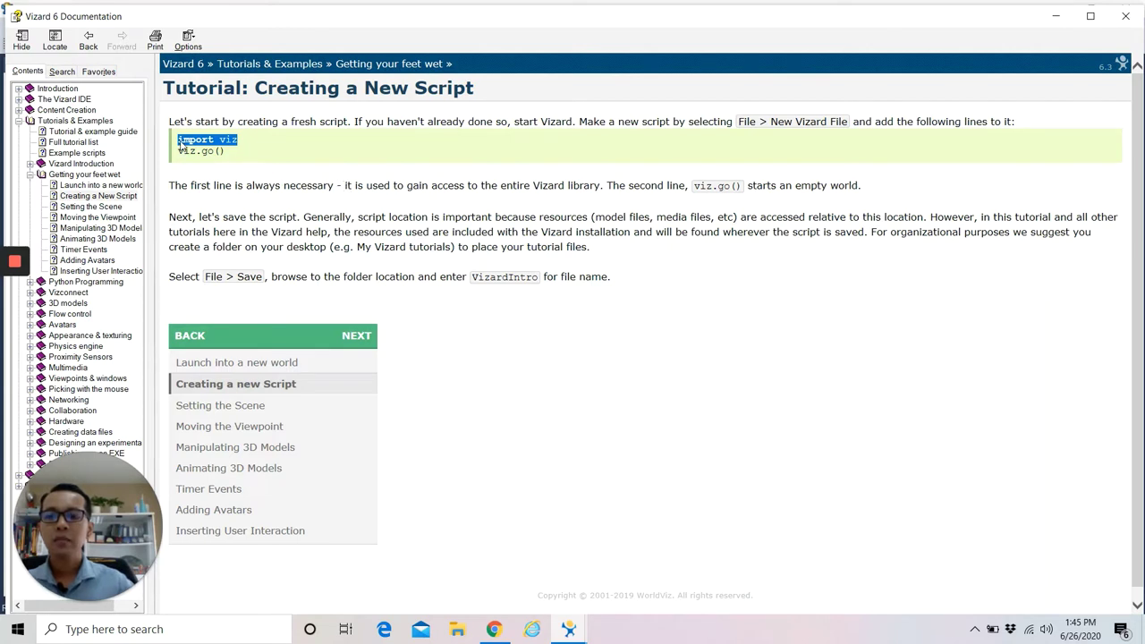
left_click_drag(346, 185, 597, 186)
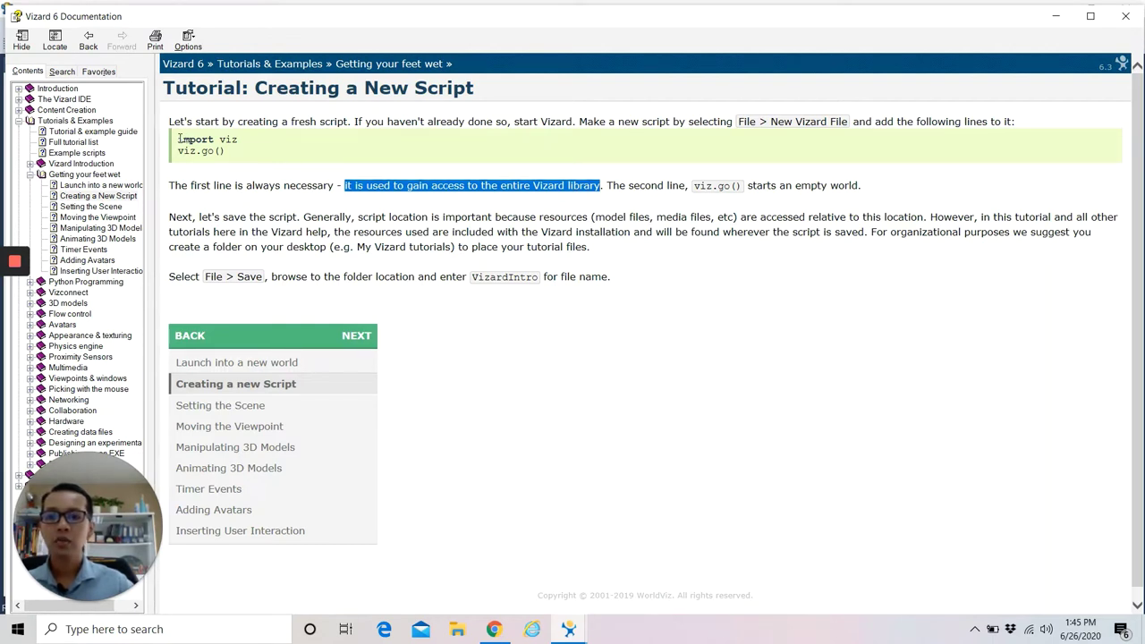
left_click_drag(178, 143, 237, 141)
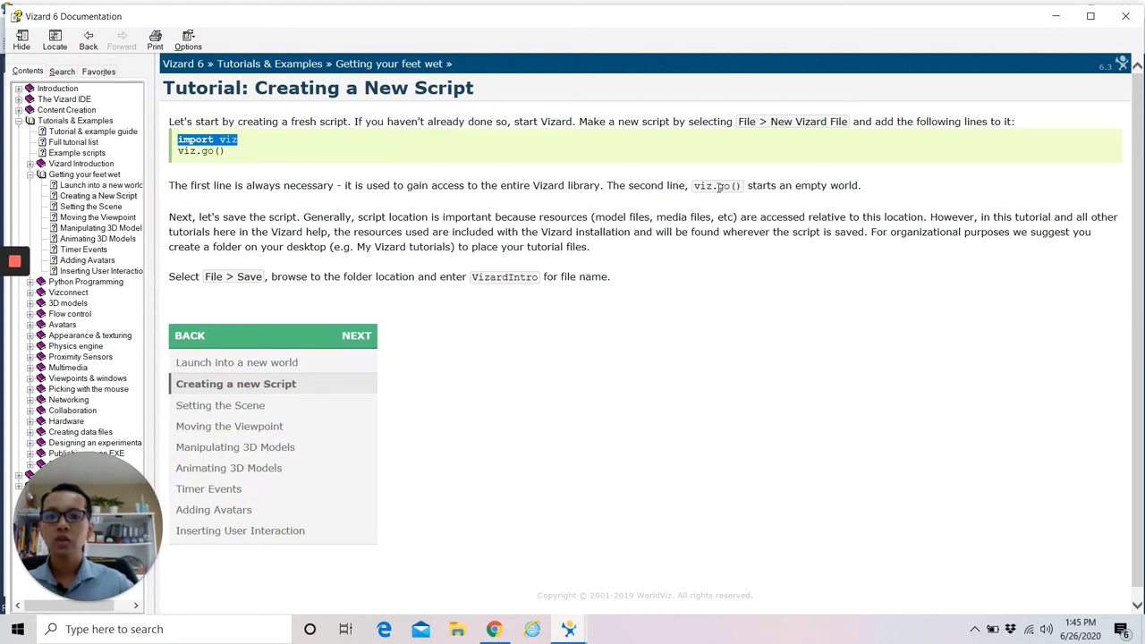
left_click_drag(749, 188, 864, 187)
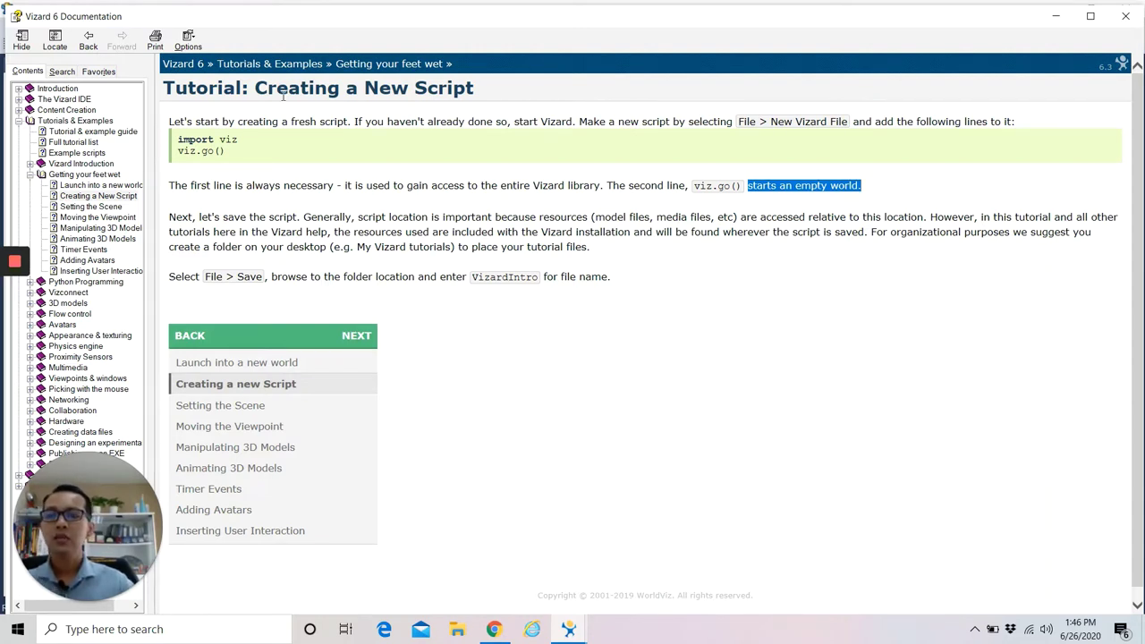
mouse_move(201, 22)
left_mouse_down()
mouse_move(358, 21)
mouse_move(301, 56)
mouse_move(197, 41)
left_mouse_up()
left_click(1051, 41)
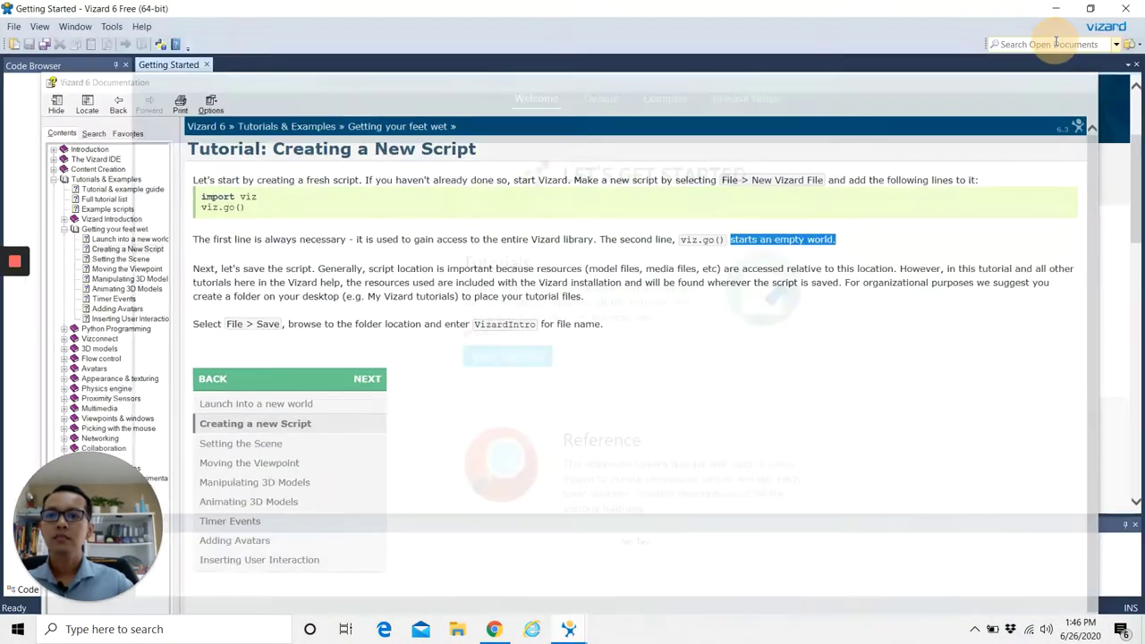
Create a new empty Vizard1 script and copy the two sample lines from the documentation.
left_click(13, 26)
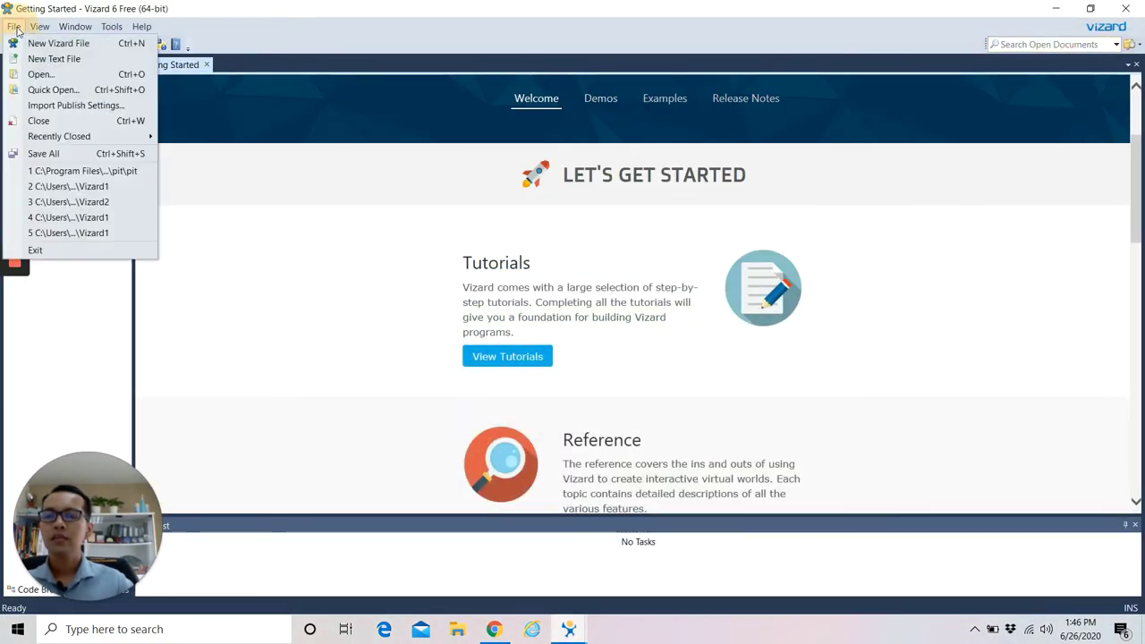
left_click(22, 45)
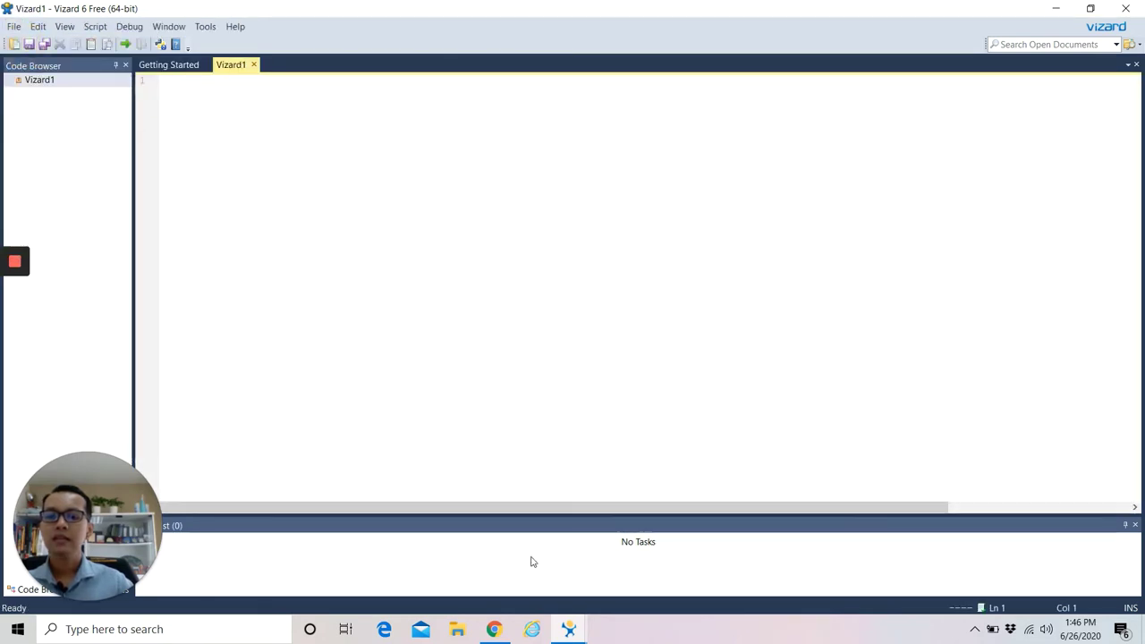
mouse_move(593, 623)
left_click(651, 574)
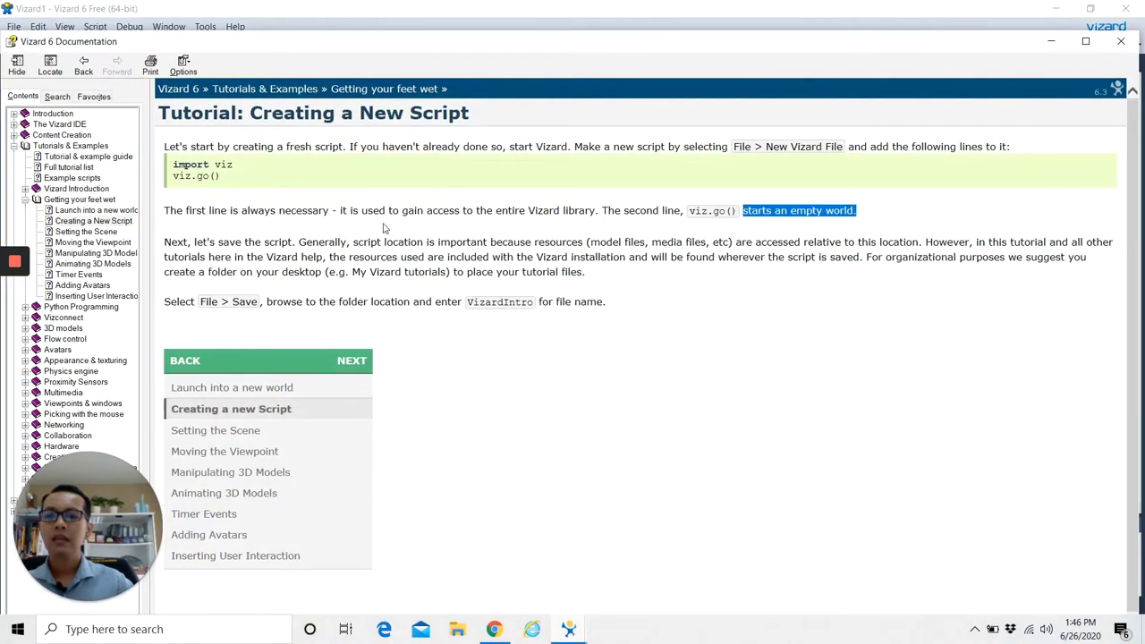
left_click_drag(172, 164, 254, 184)
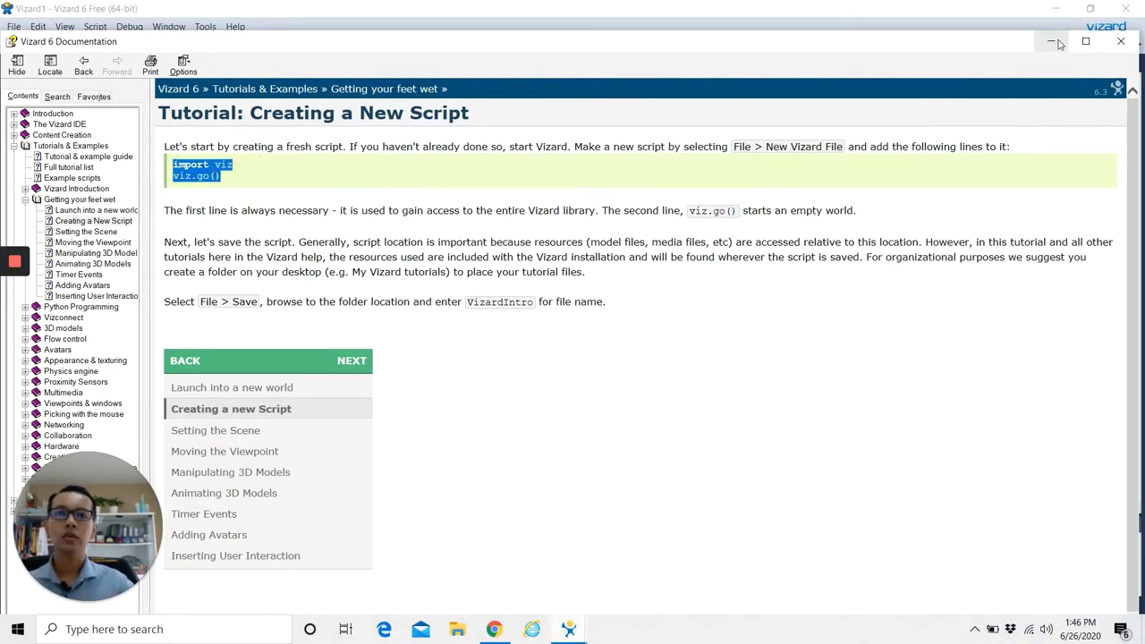
left_click(1051, 41)
left_click(180, 85)
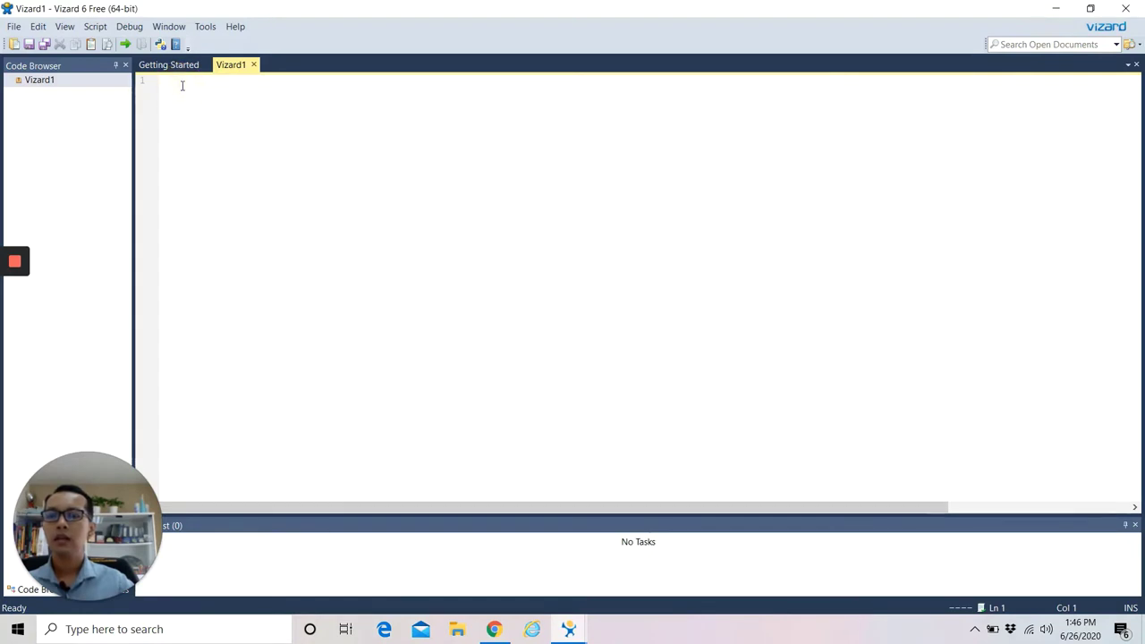
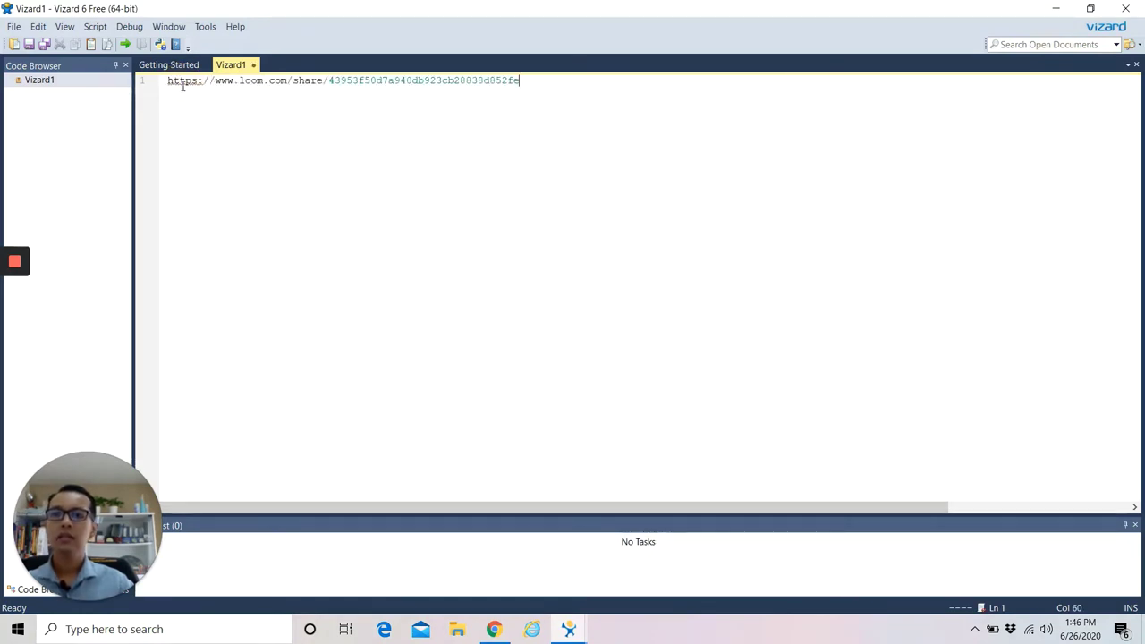
left_click(60, 81)
key("ctrl+z")
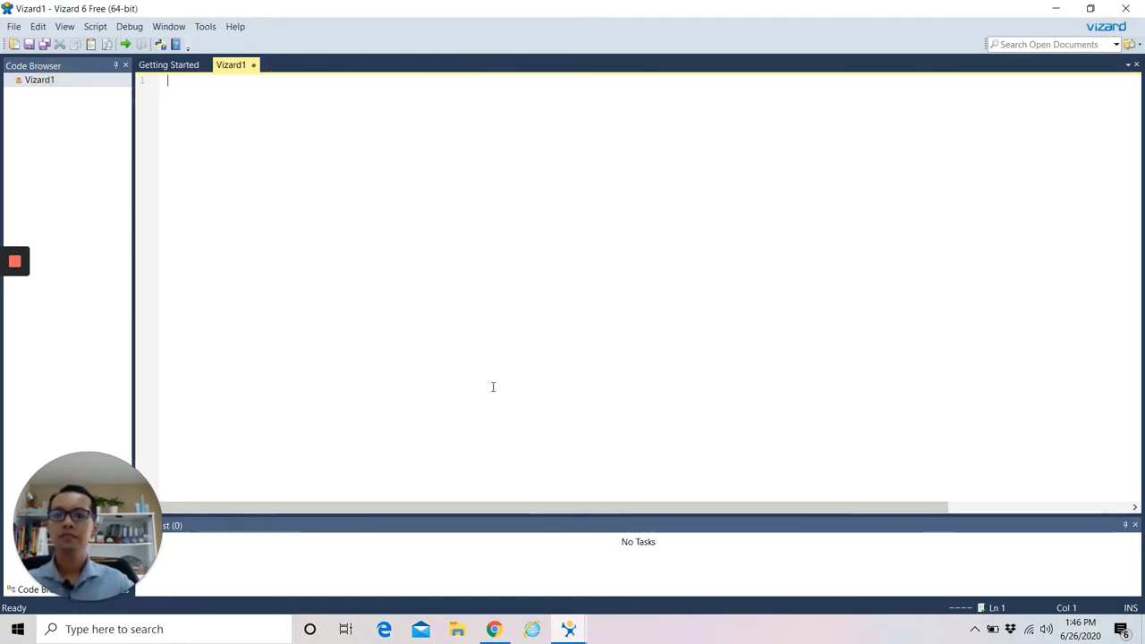
Recopy the sample code and paste import viz and viz.go() into Vizard1.
left_click(495, 629)
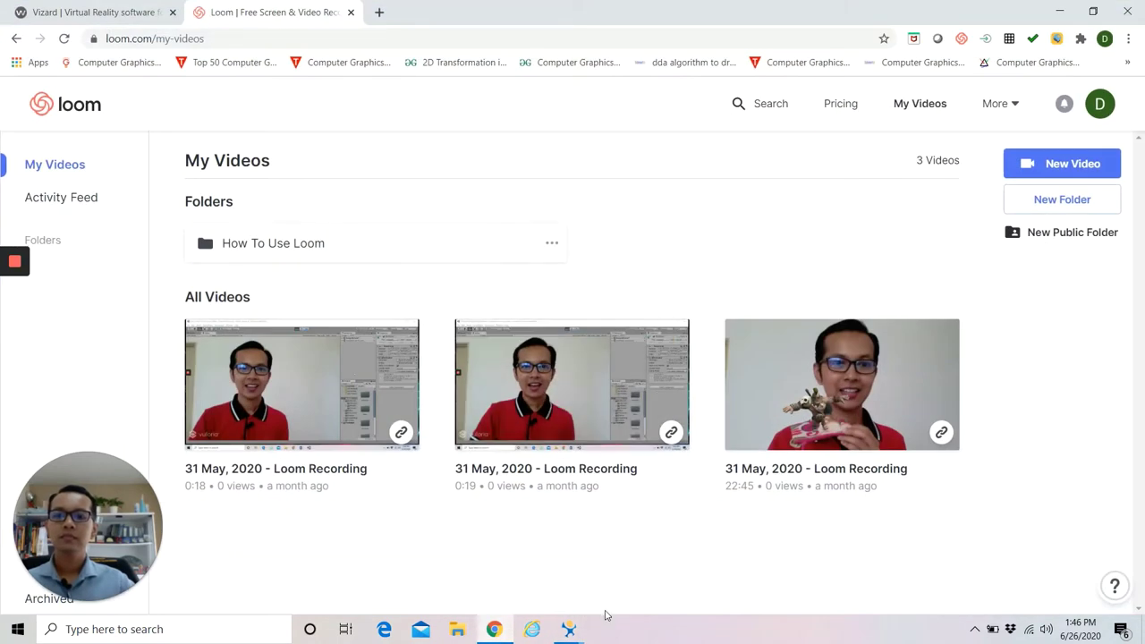
left_click(1061, 11)
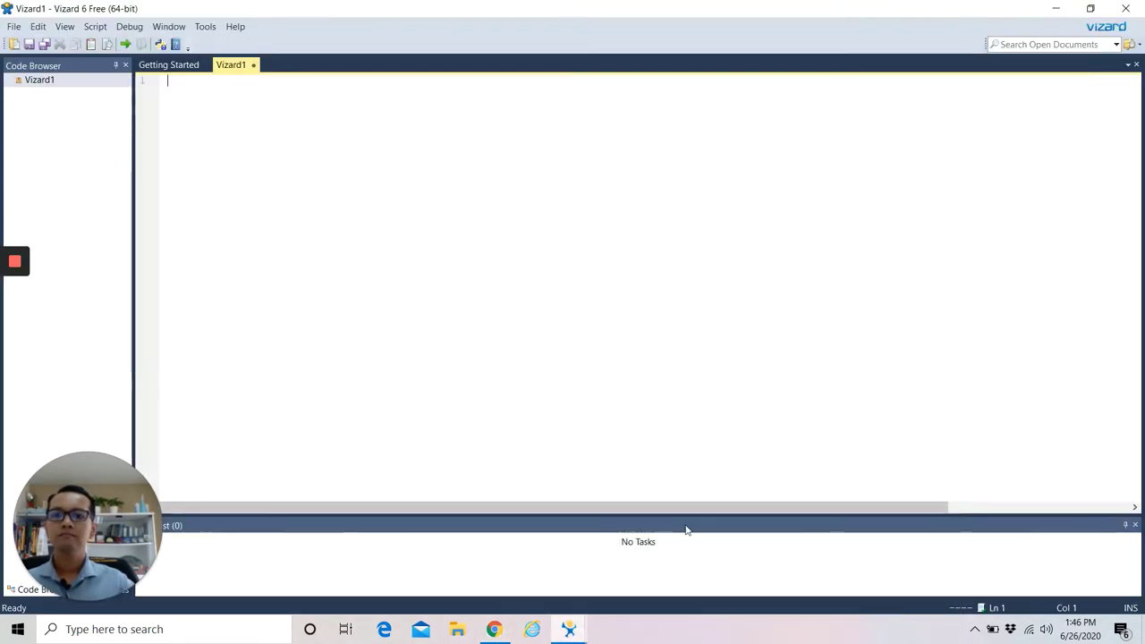
mouse_move(569, 631)
left_click(641, 575)
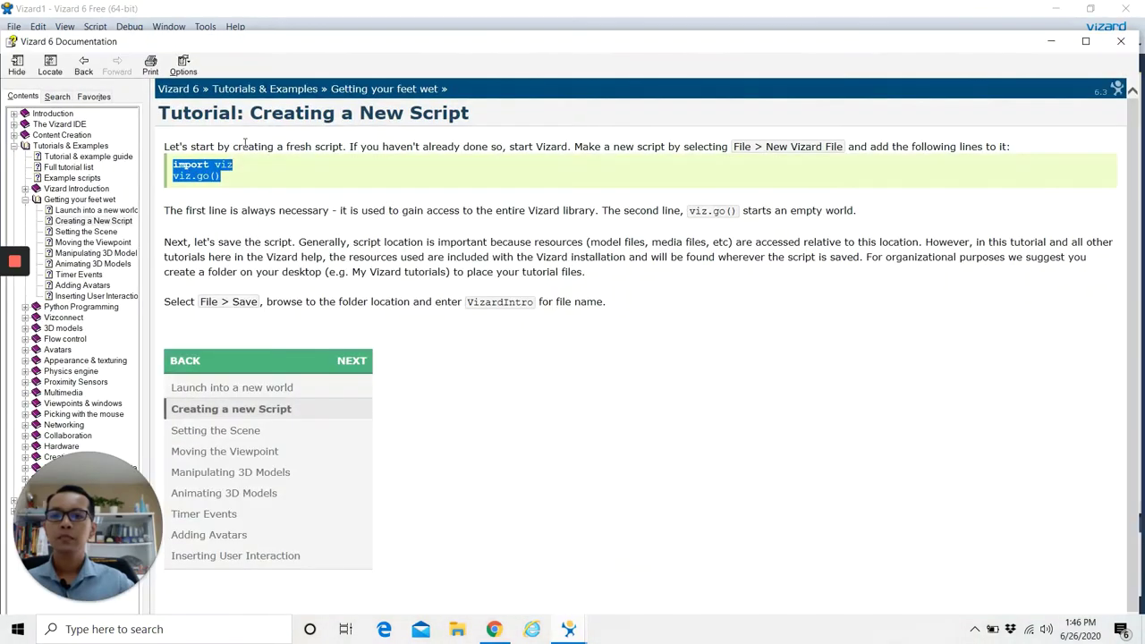
right_click(190, 176)
left_click(220, 196)
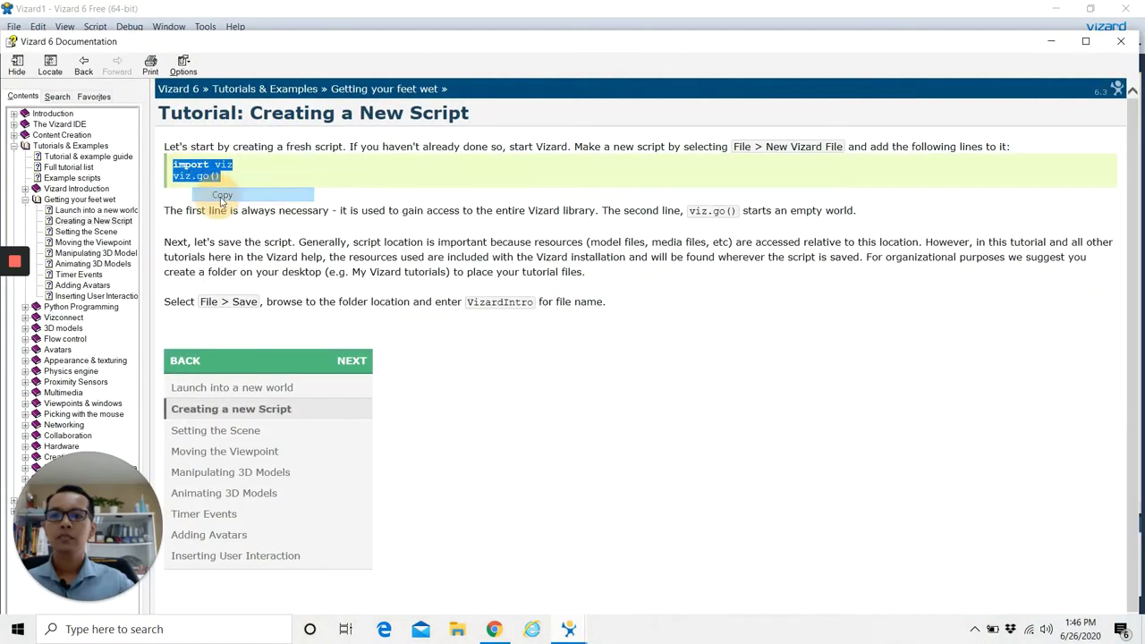
left_click(1050, 42)
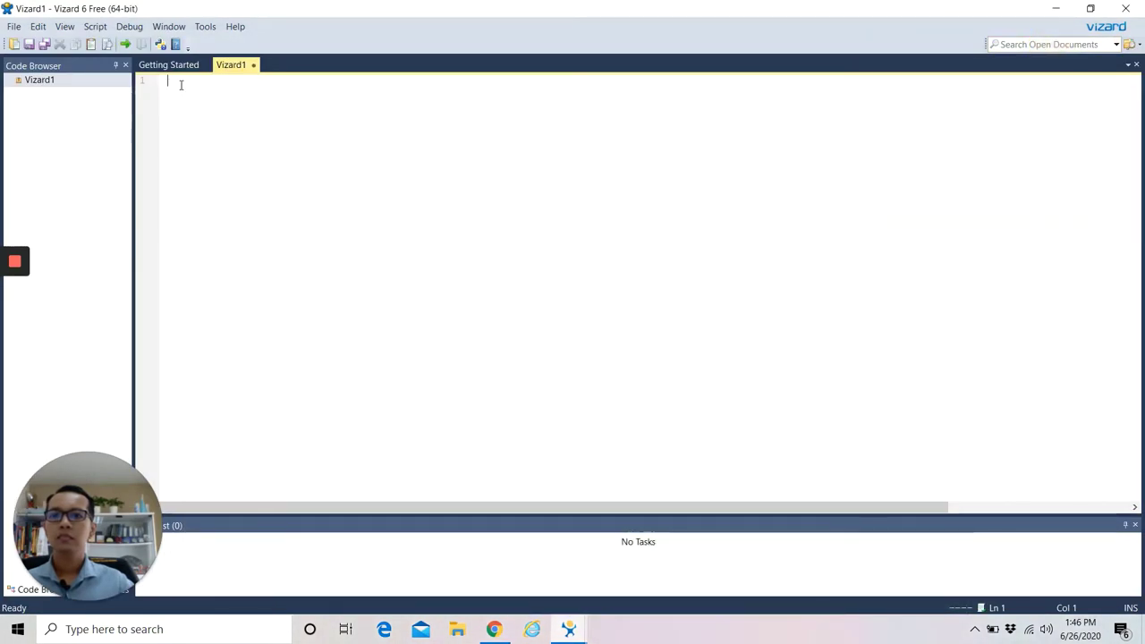
key("ctrl+v")
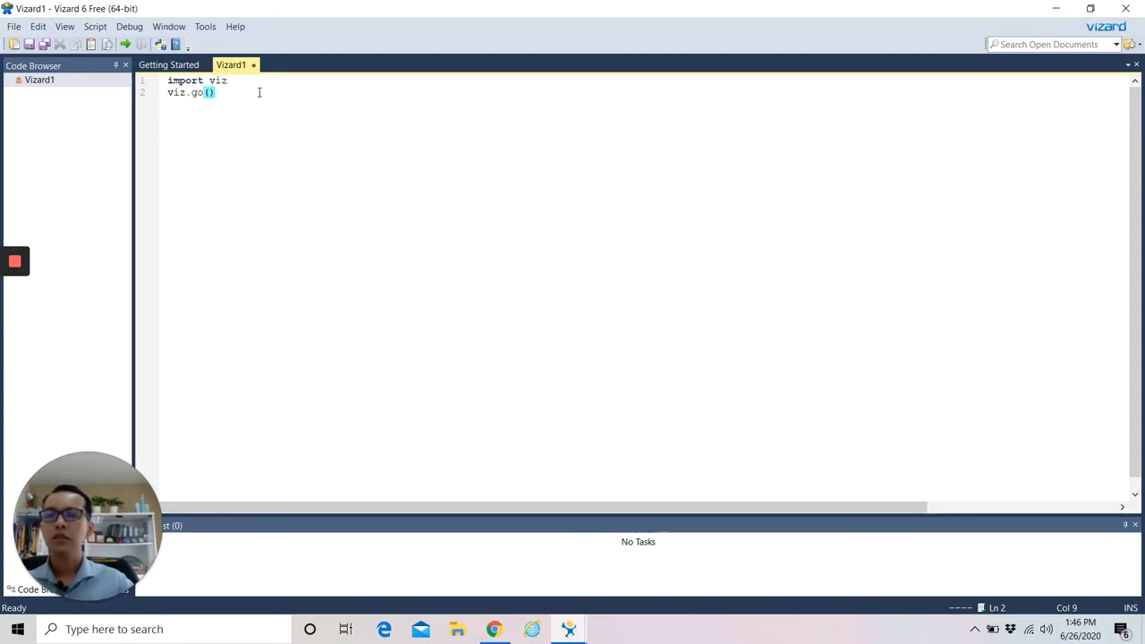
left_click(14, 26)
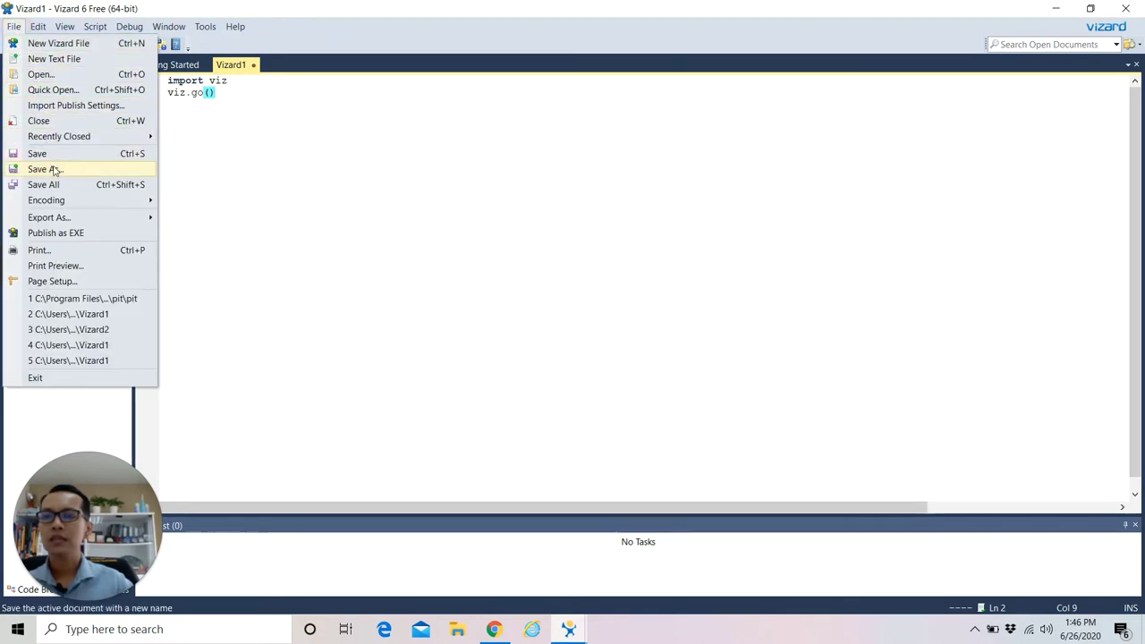
Save As into the Desktop folder, replacing the name Vizard1 with Vizard_Session.
key("Escape")
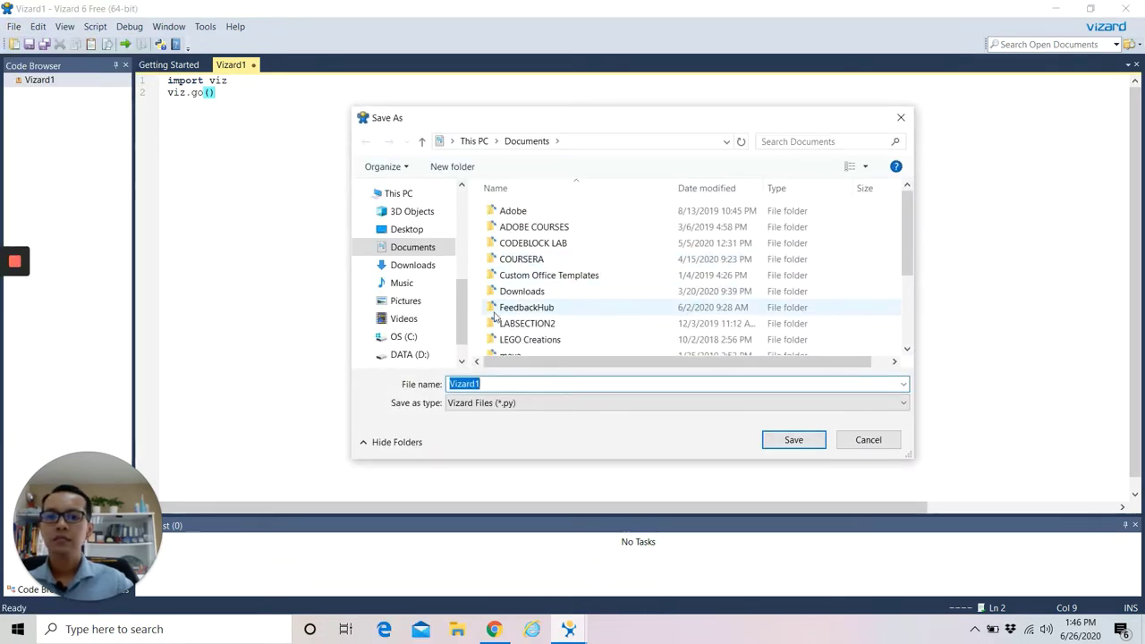
left_click_drag(464, 327, 455, 220)
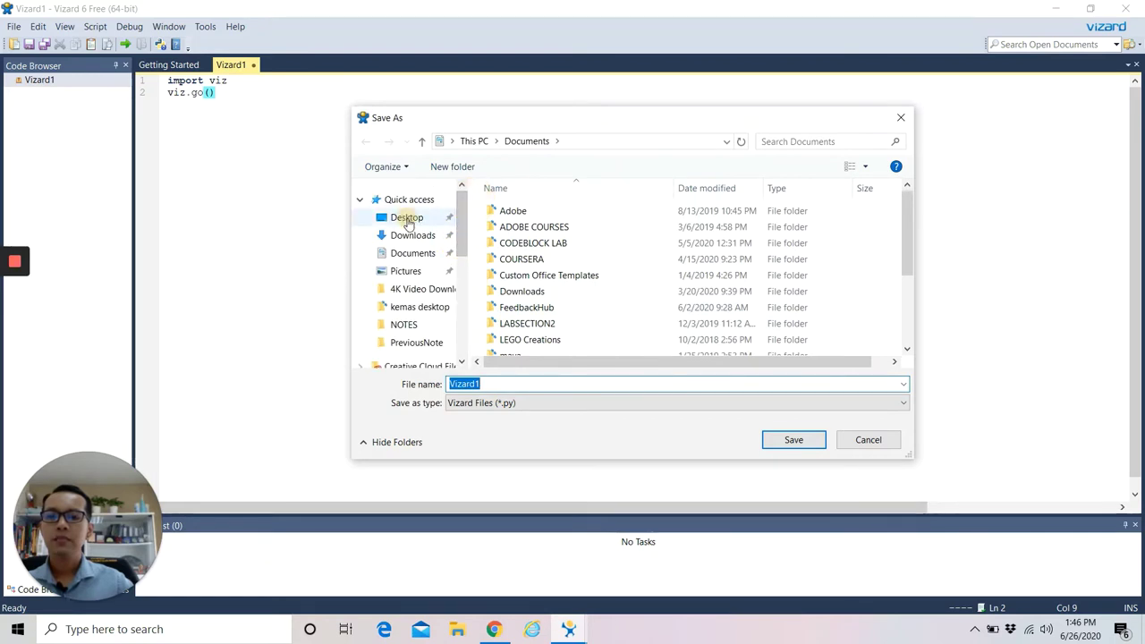
left_click(407, 218)
left_click(761, 383)
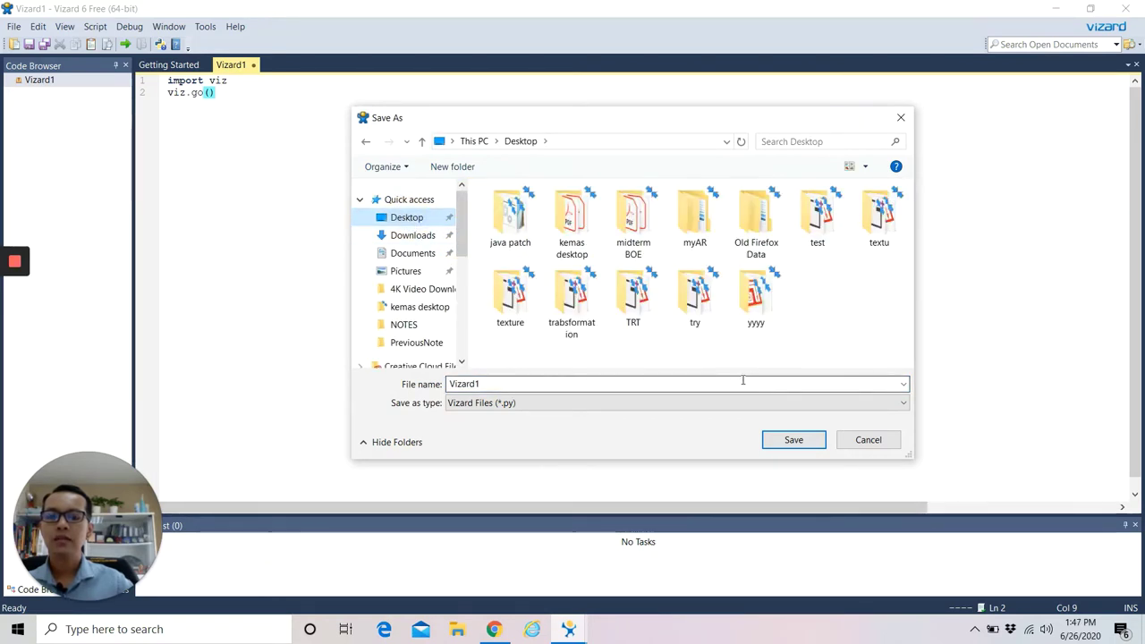
double_click(507, 382)
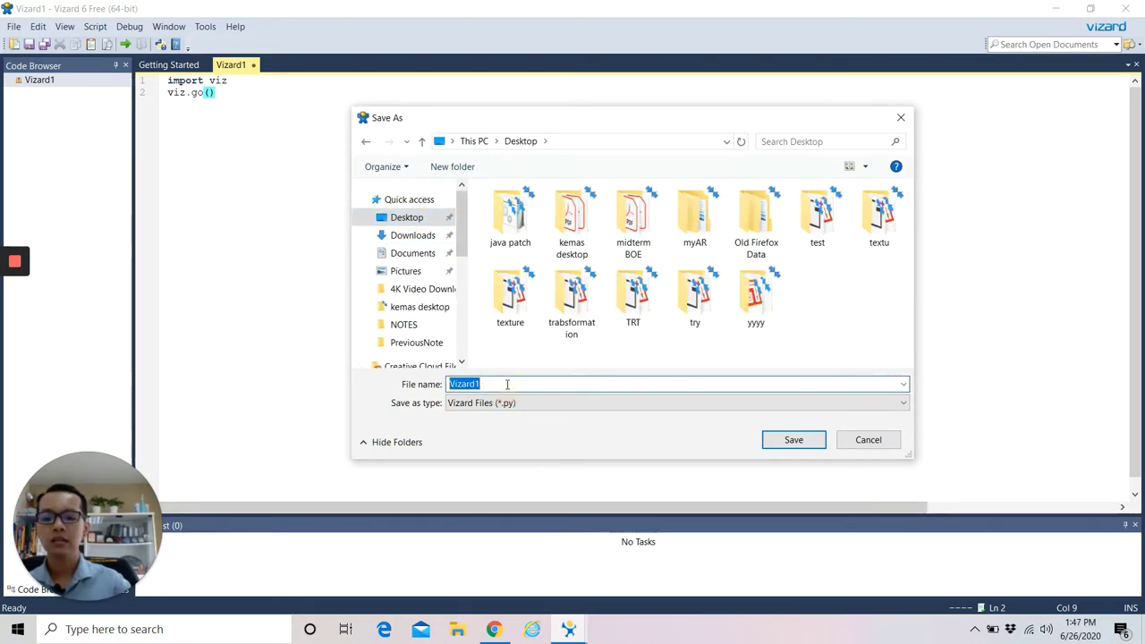
type("Vizard")
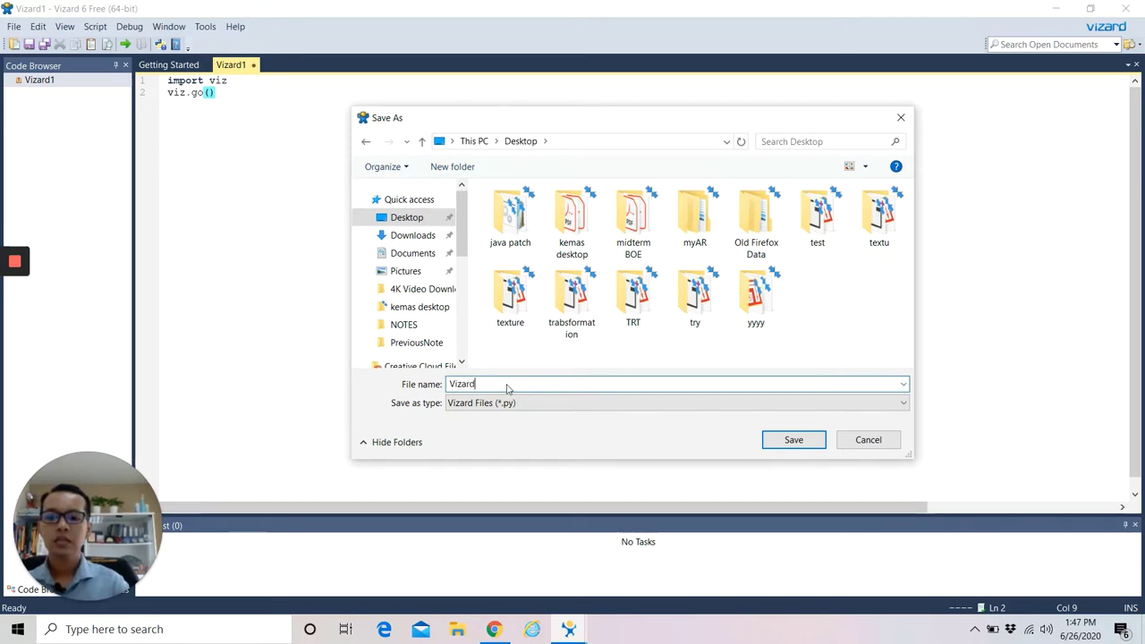
type("_Sses")
key("BackSpace")
key("BackSpace")
key("BackSpace")
type("e")
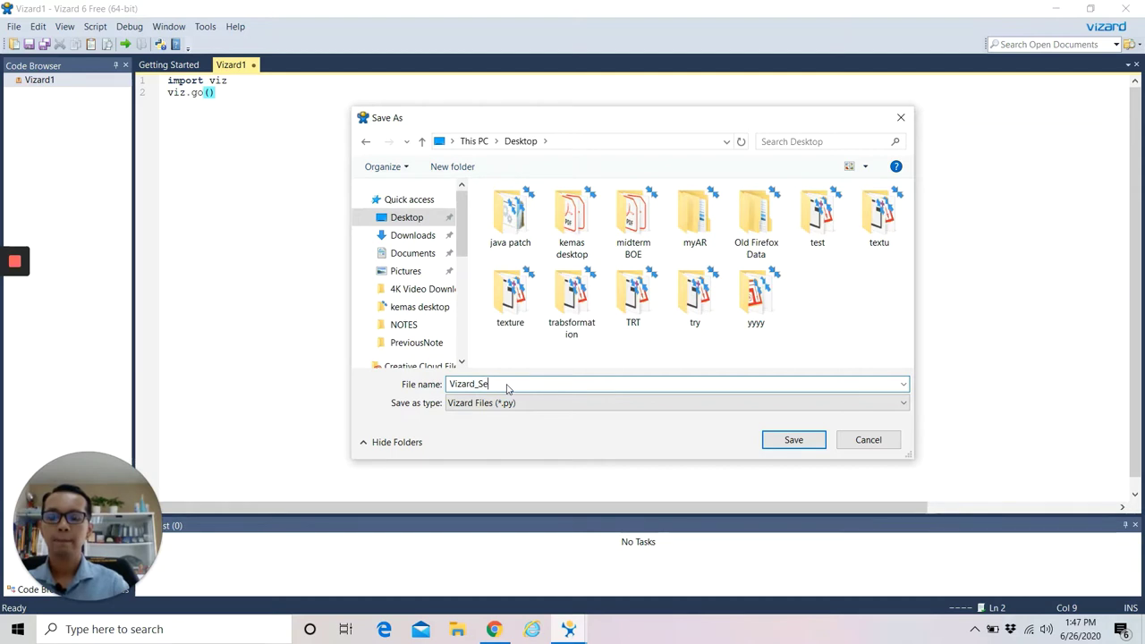
type("ssion")
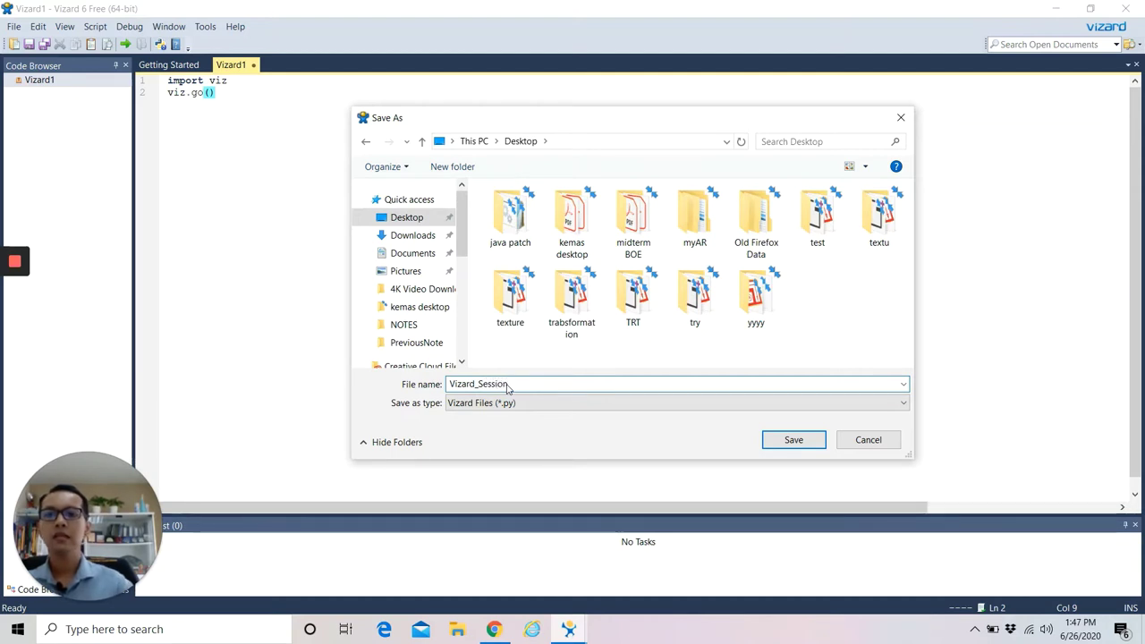
left_click(797, 437)
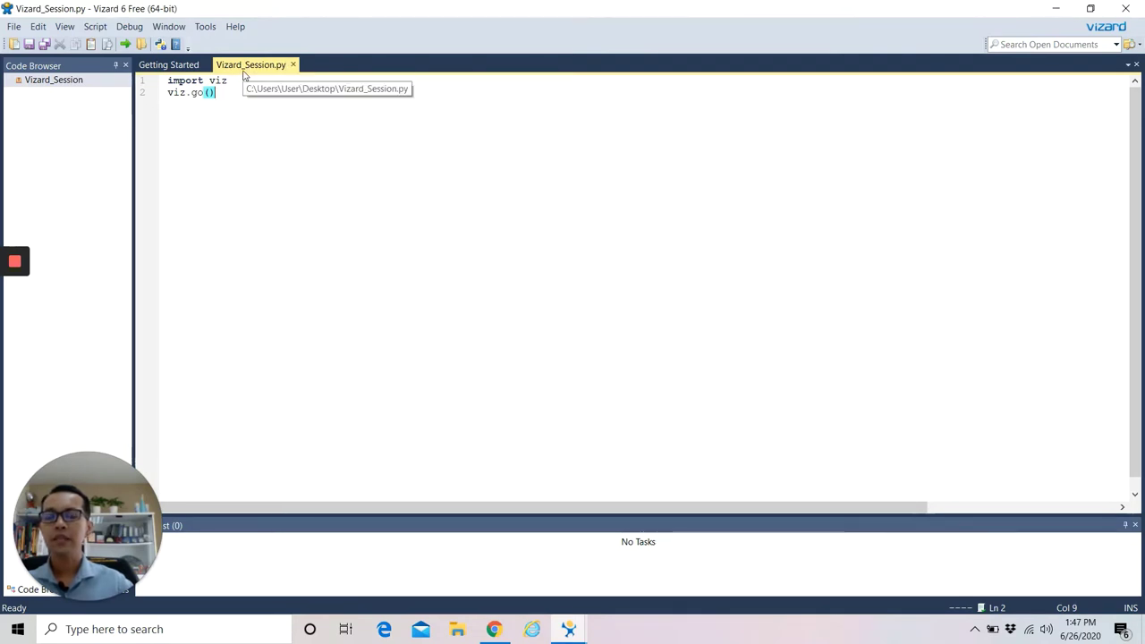
Bring the Creating a New Script documentation page to the front and scroll its lesson list.
mouse_move(572, 630)
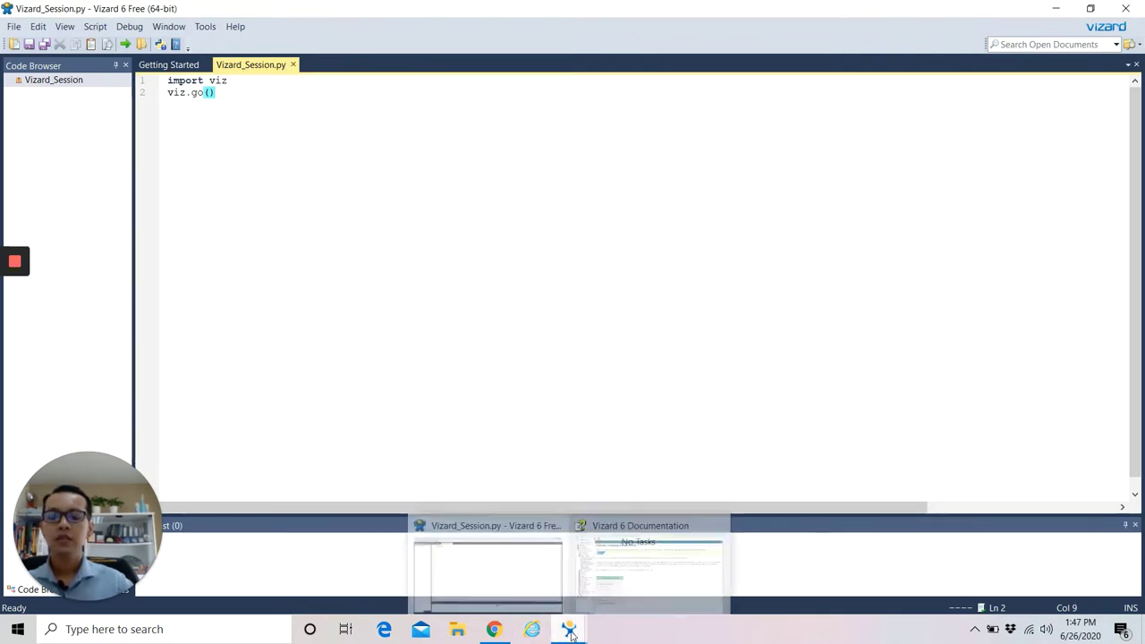
left_click(649, 563)
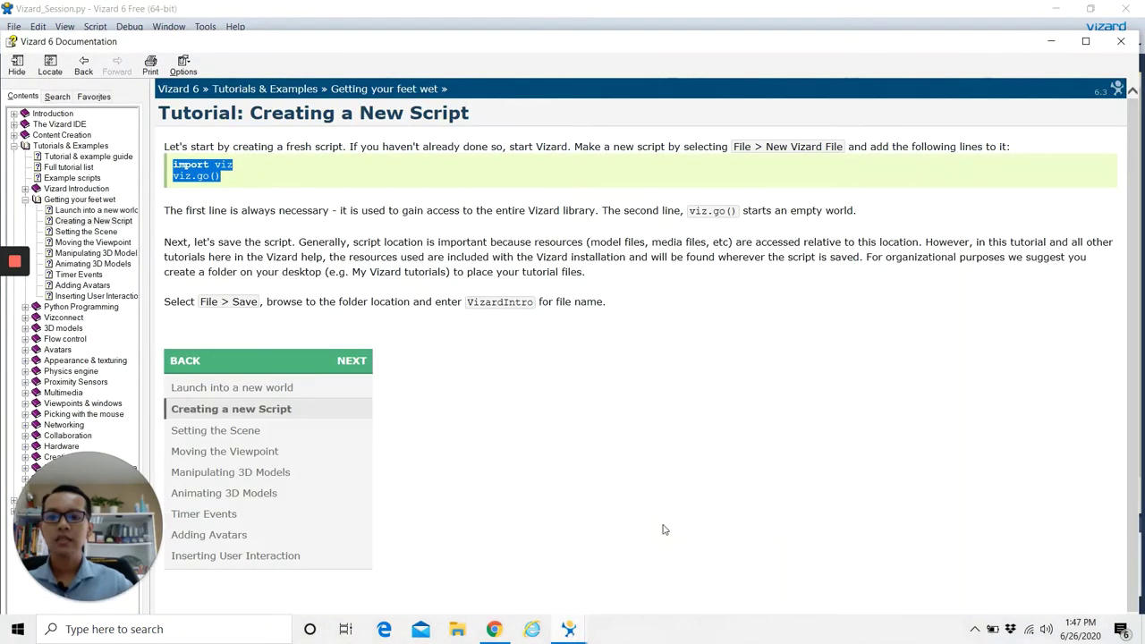
scroll(541, 374, "down", 1)
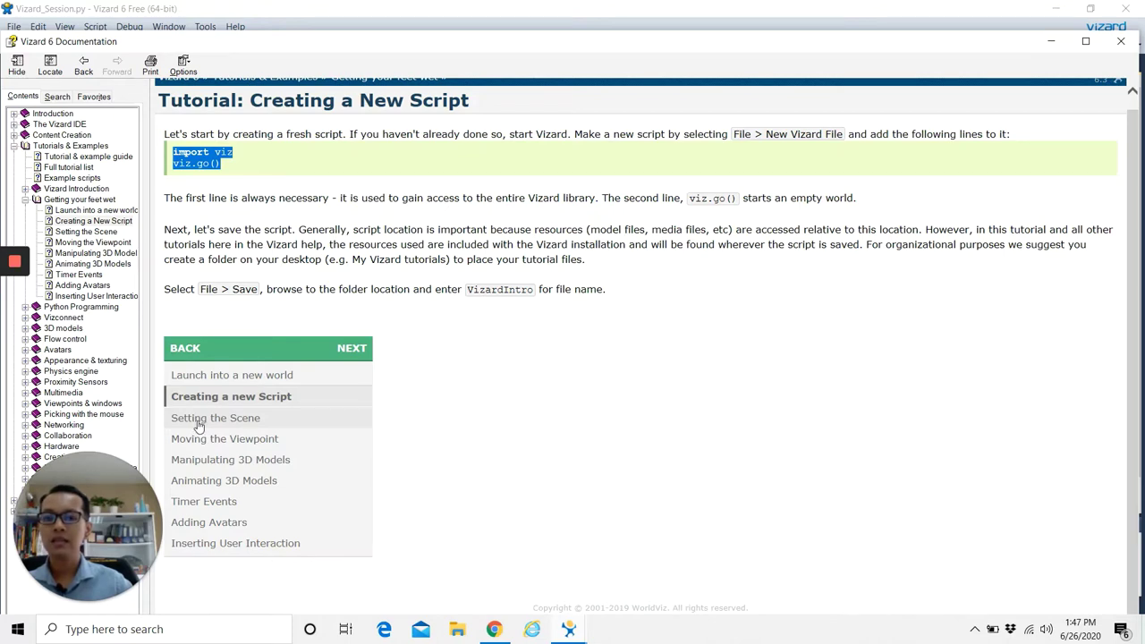
Open the Setting the Scene page, select the piazza addChild line, and switch back to Vizard_Session.py.
left_click(200, 419)
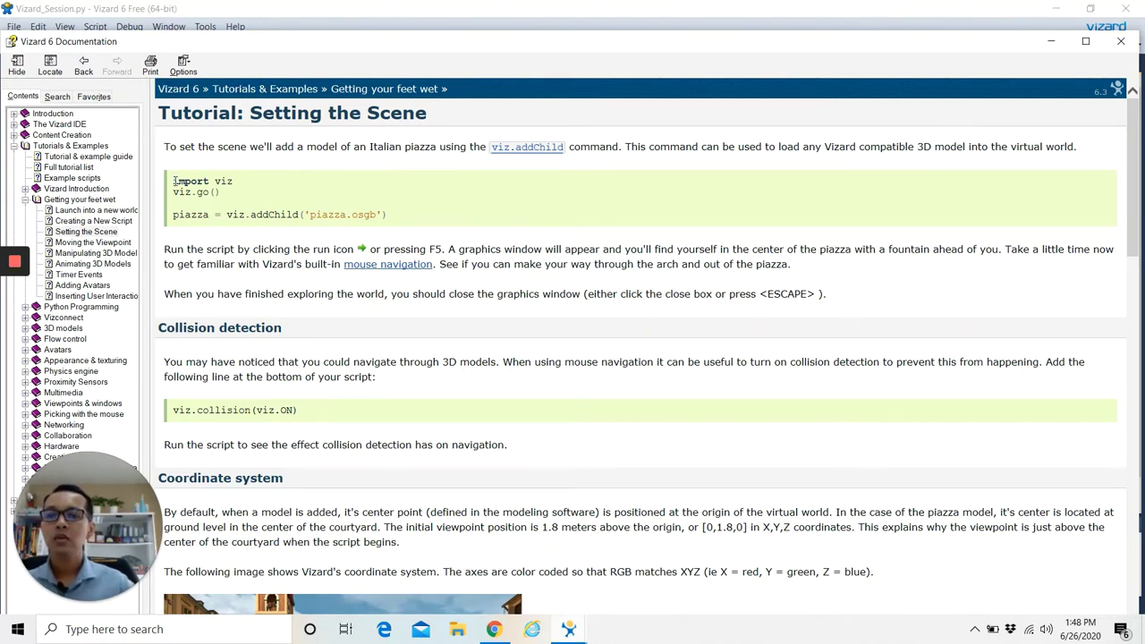
left_click_drag(174, 182, 221, 193)
key("ctrl+c")
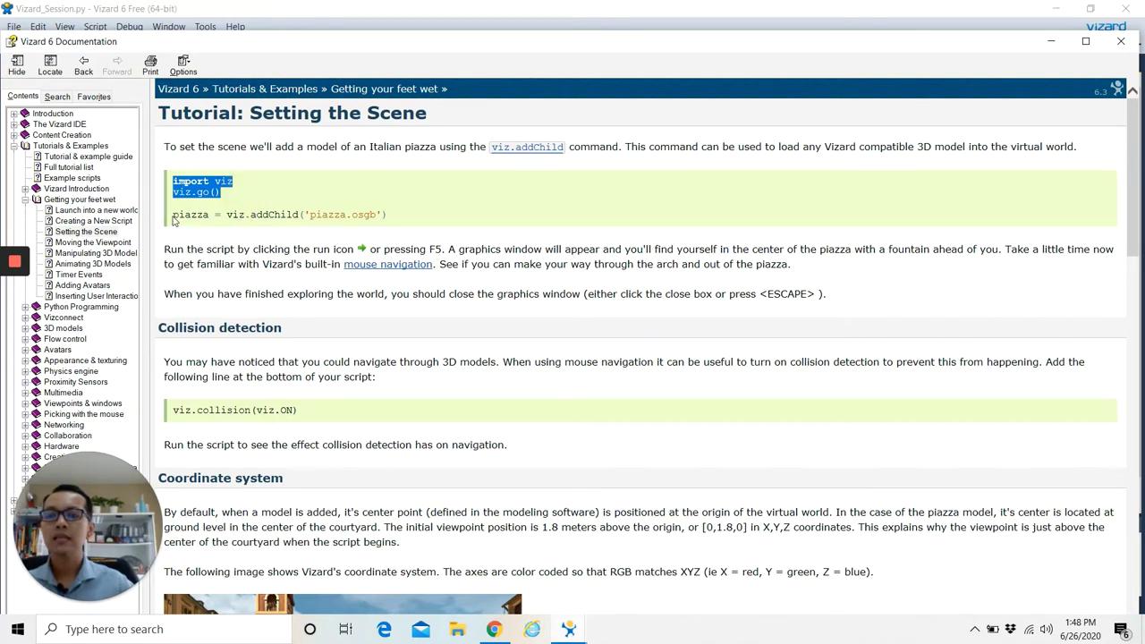
left_click_drag(174, 221, 389, 217)
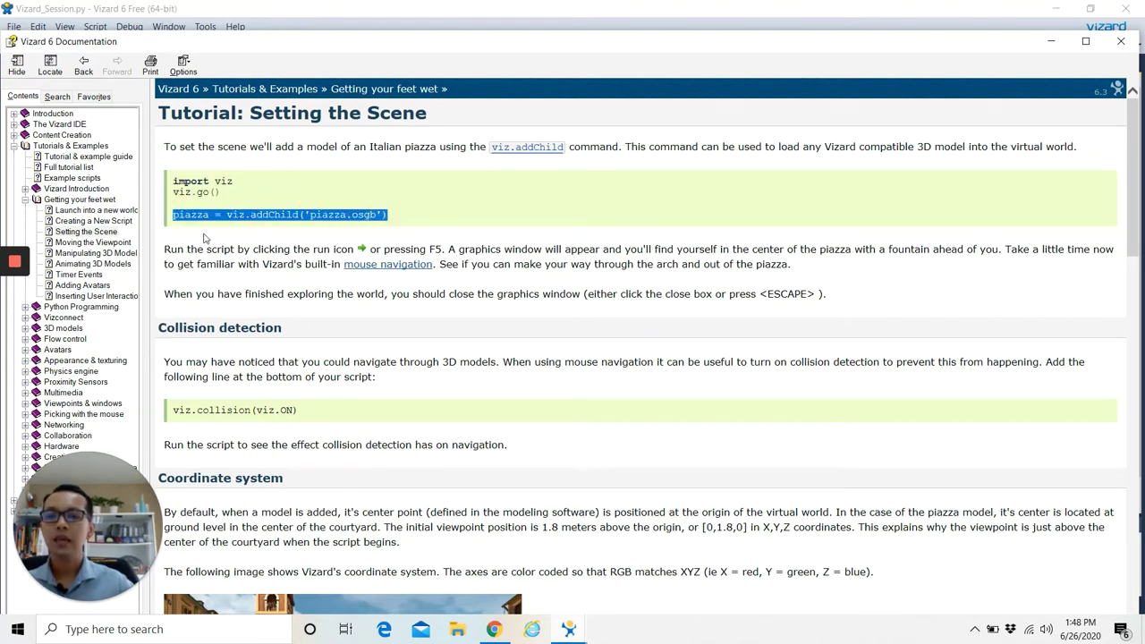
left_click(208, 233)
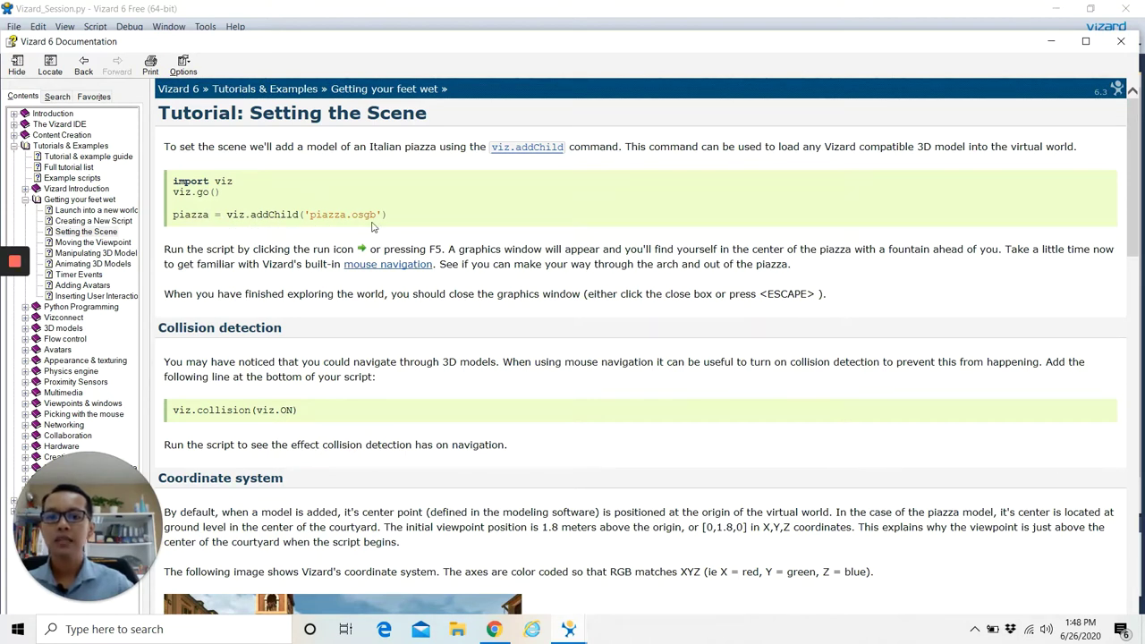
left_click_drag(394, 219, 172, 215)
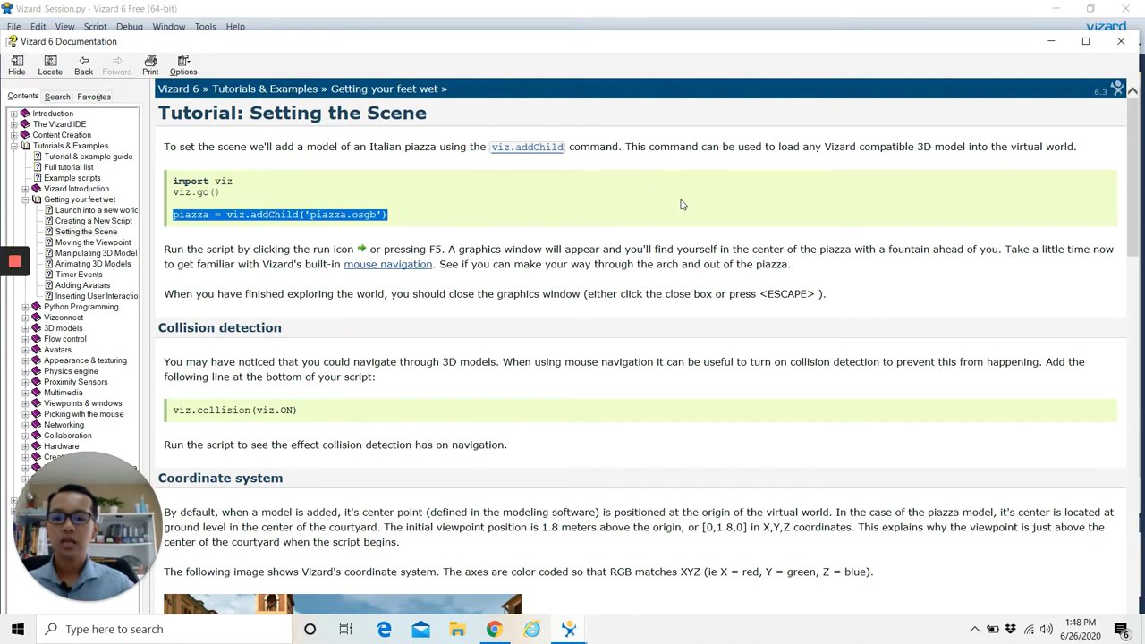
left_click(569, 630)
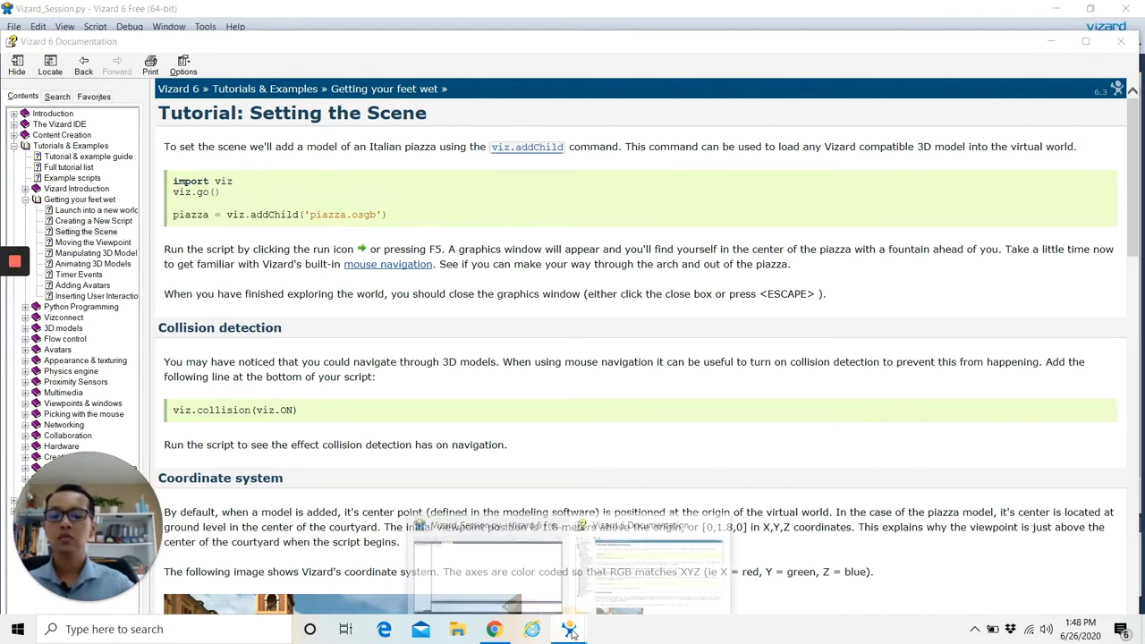
left_click(500, 575)
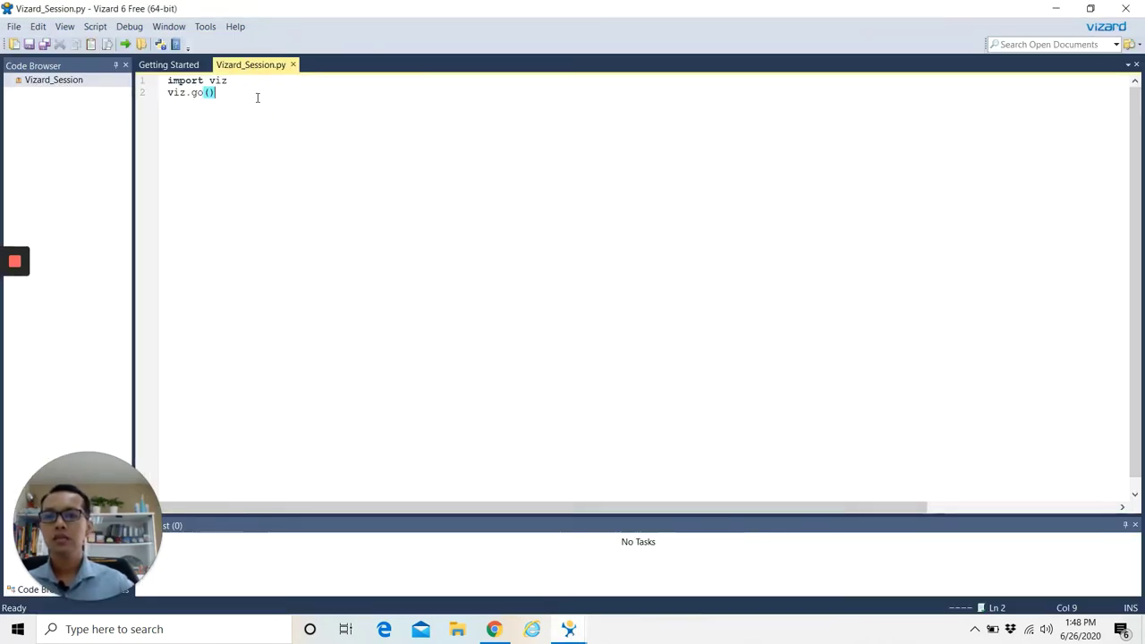
Paste below viz.go() and delete the duplicated import viz and viz.go() lines.
key("Return")
key("Return")
key("ctrl+v")
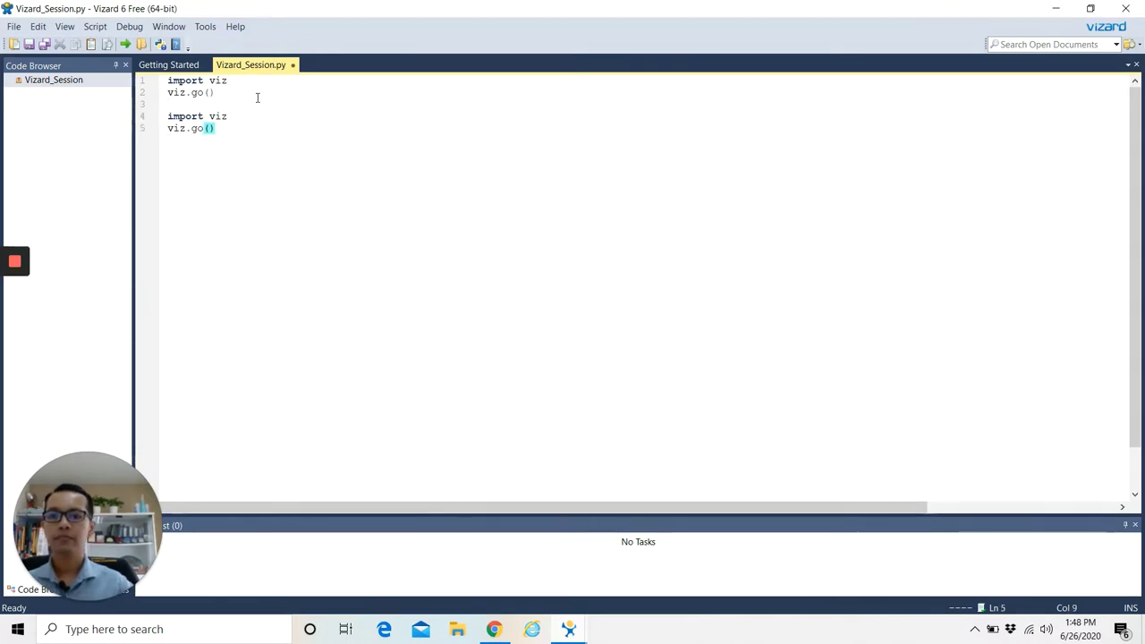
left_click_drag(263, 137, 153, 127)
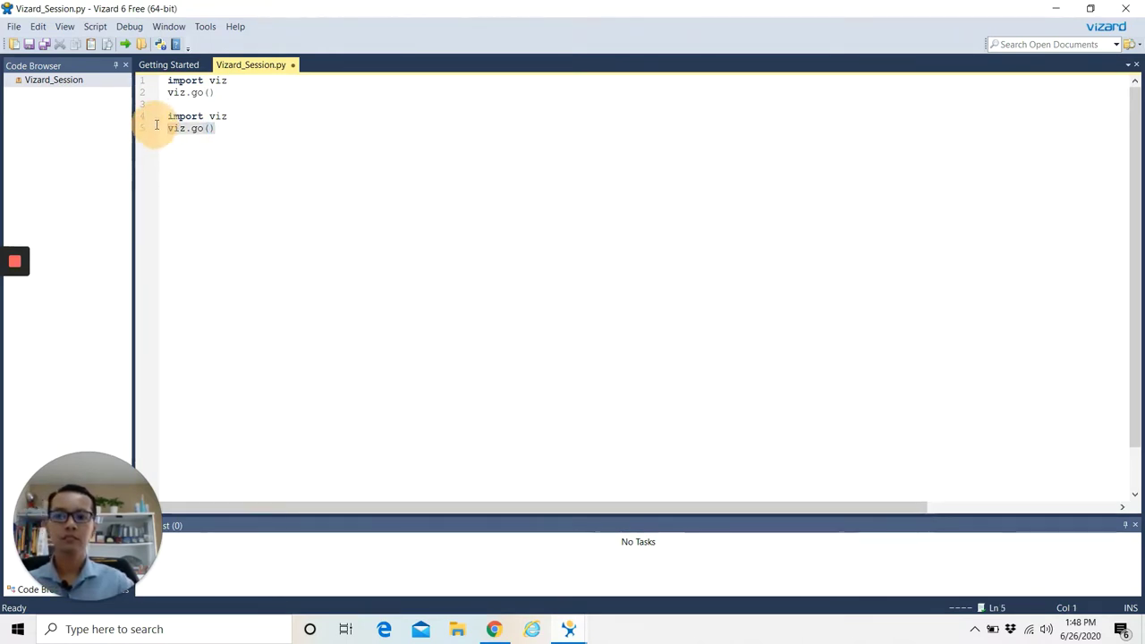
key("Delete")
left_click_drag(268, 115, 161, 115)
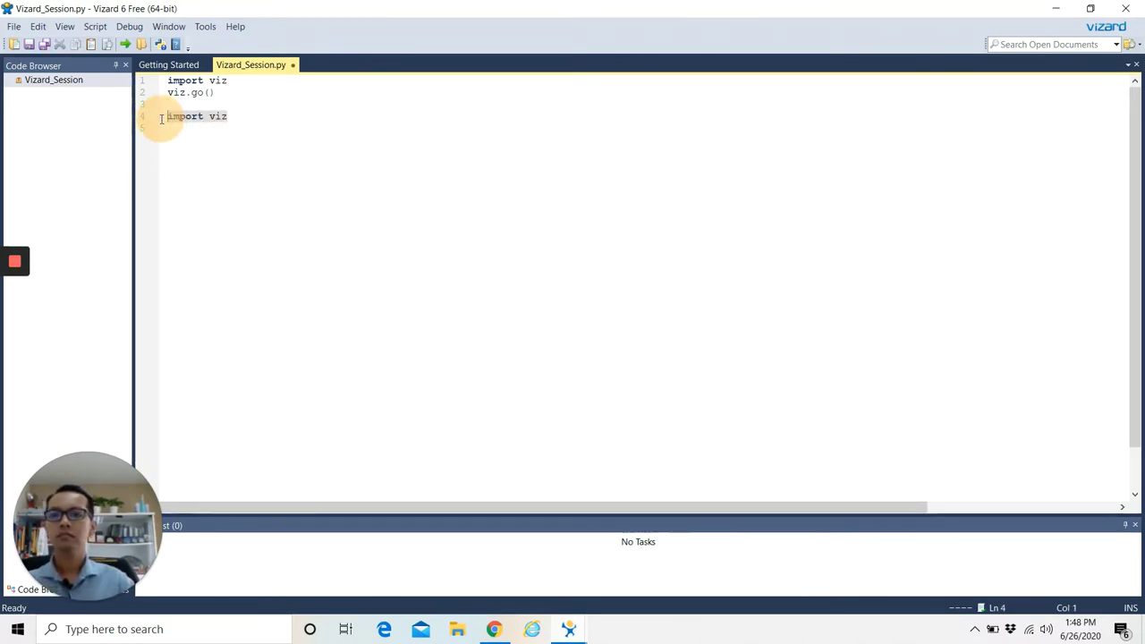
key("Delete")
Close the browser, copy piazza = viz.addChild('piazza.osgb') from the documentation, and paste it on line 4.
left_click(494, 629)
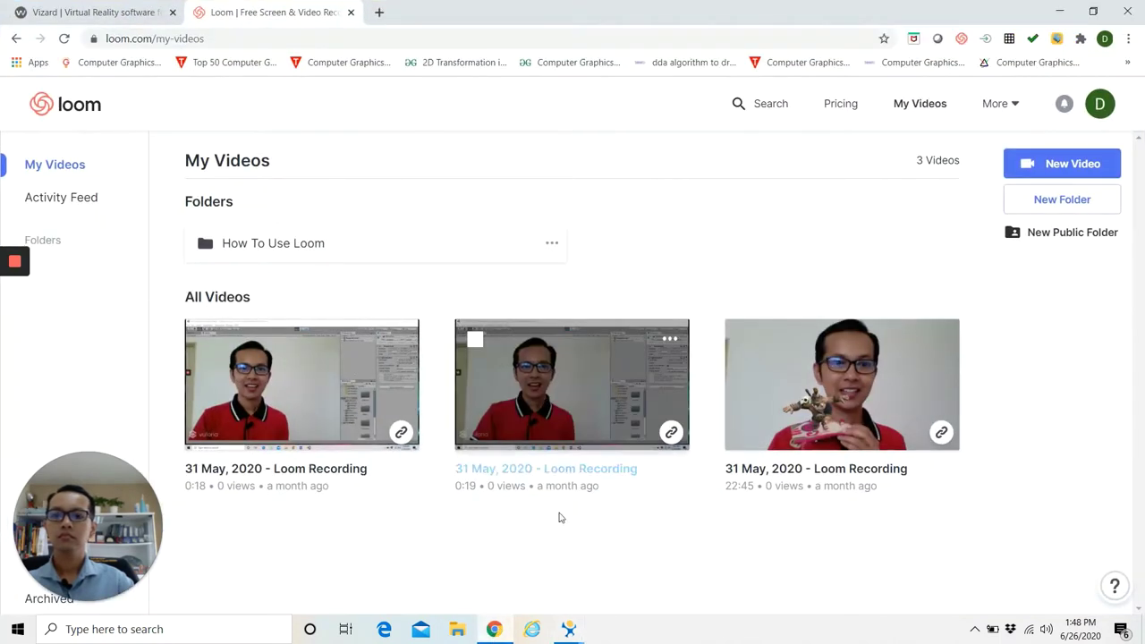
left_click(1127, 12)
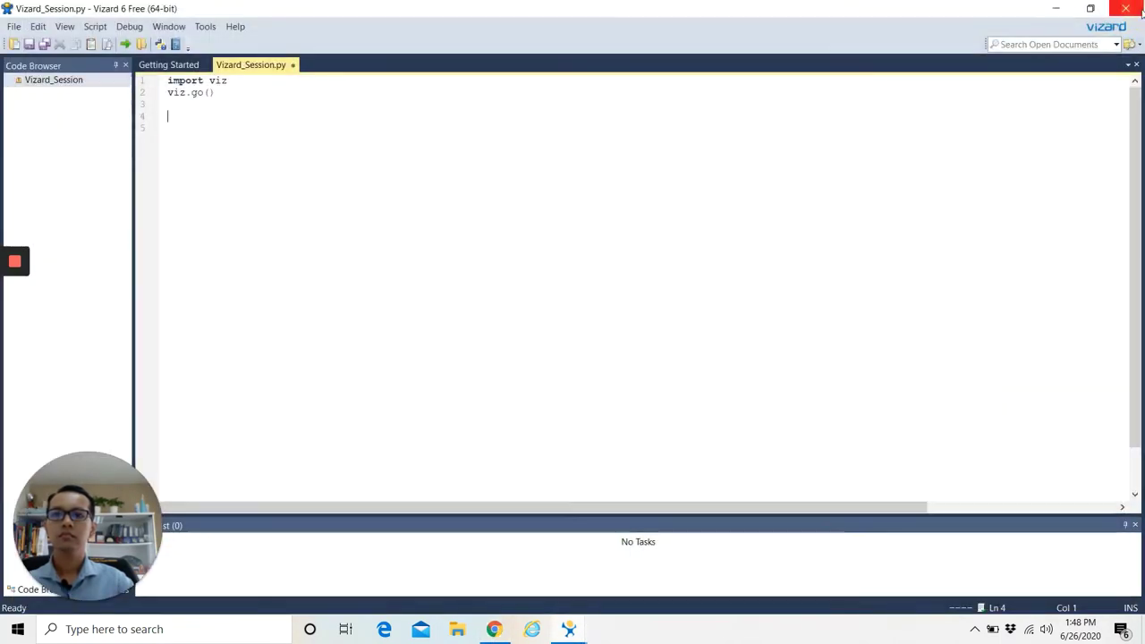
mouse_move(569, 631)
left_click(650, 568)
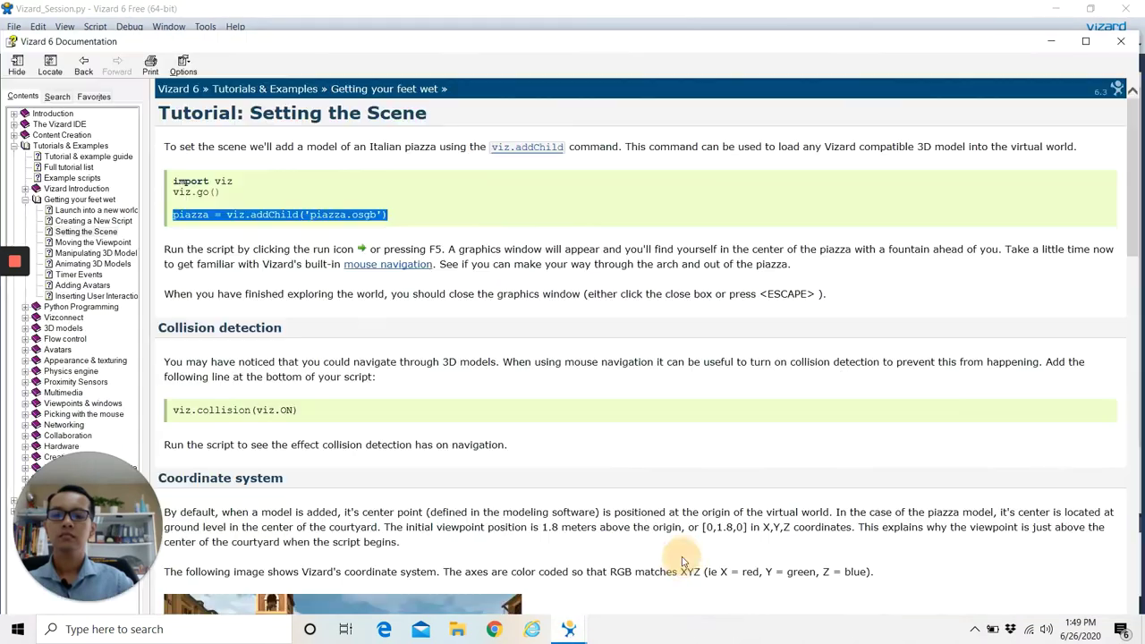
right_click(342, 220)
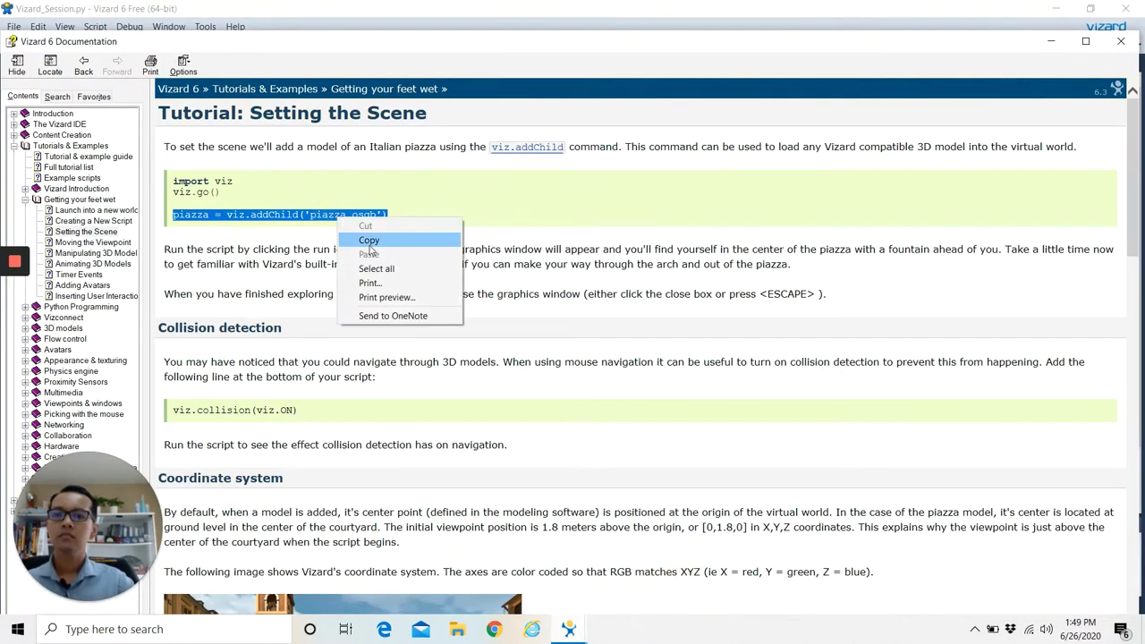
left_click(368, 241)
mouse_move(568, 631)
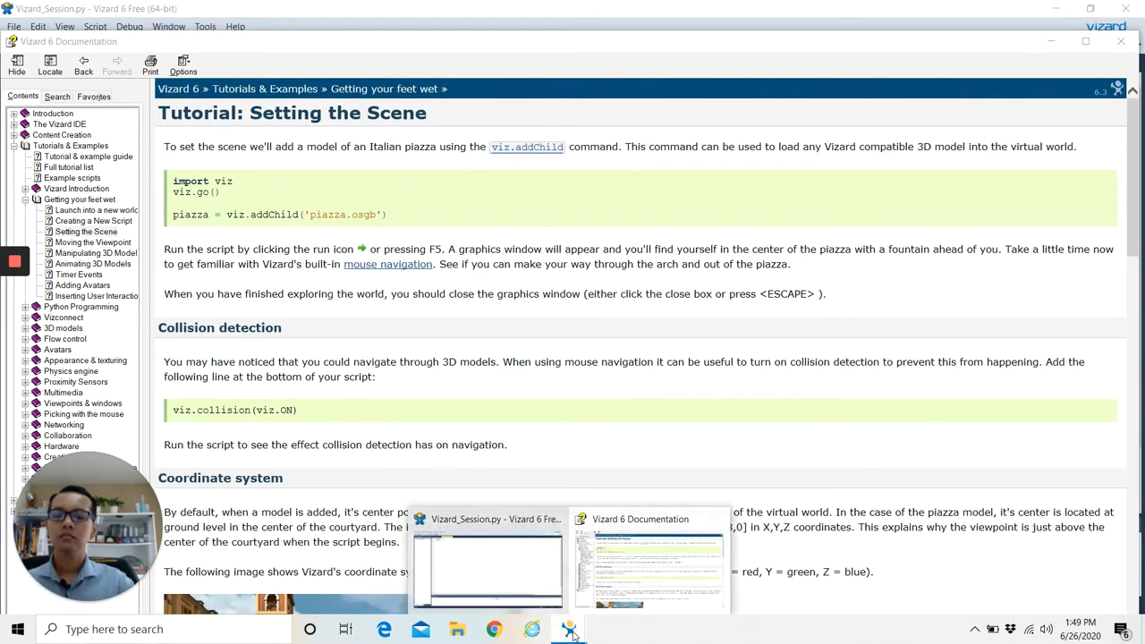
left_click(511, 585)
key("ctrl+v")
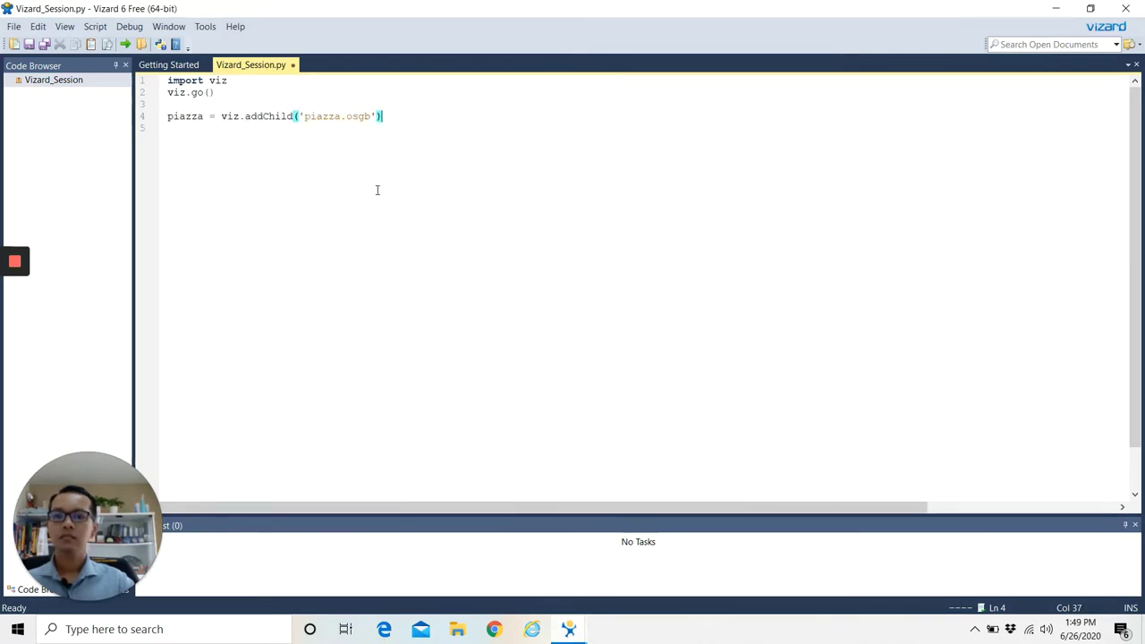
mouse_move(569, 630)
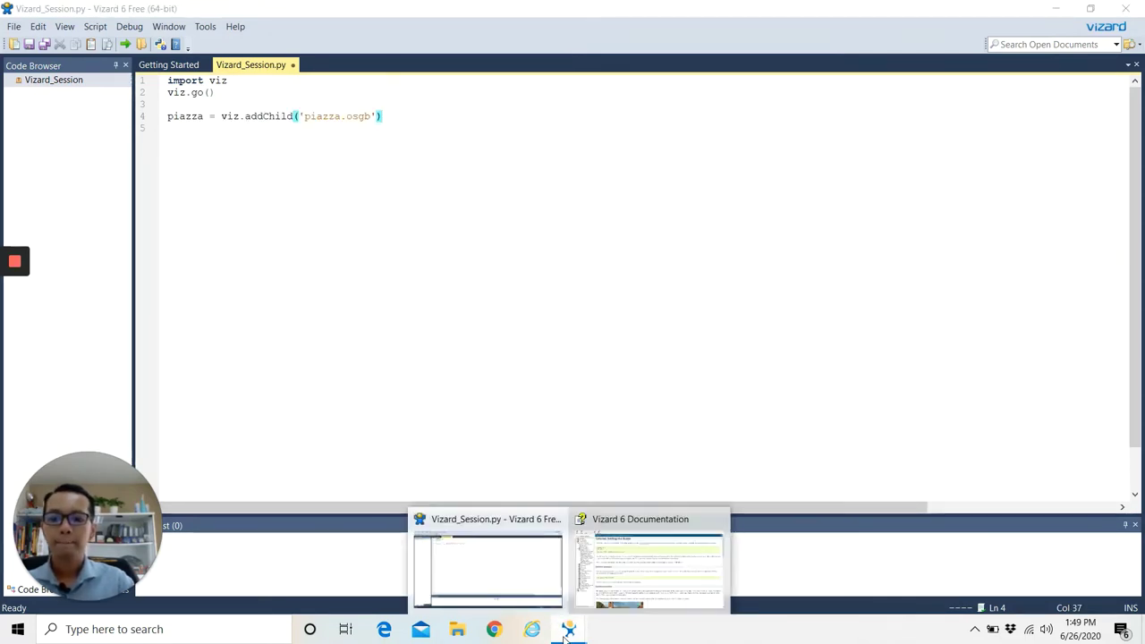
left_click(651, 563)
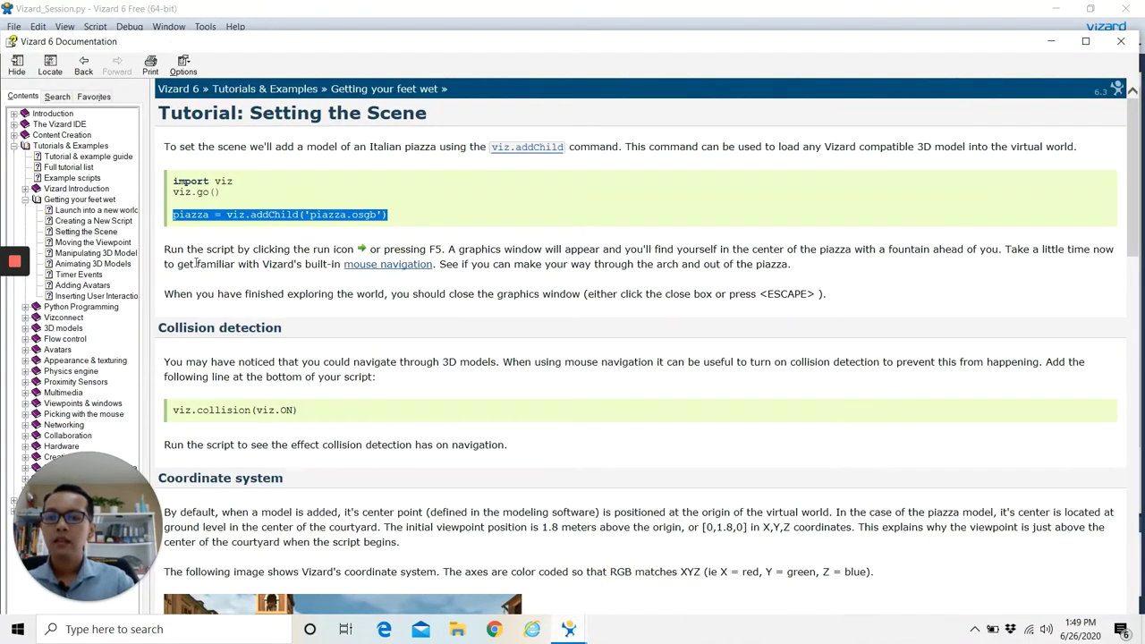
left_click_drag(165, 250, 368, 250)
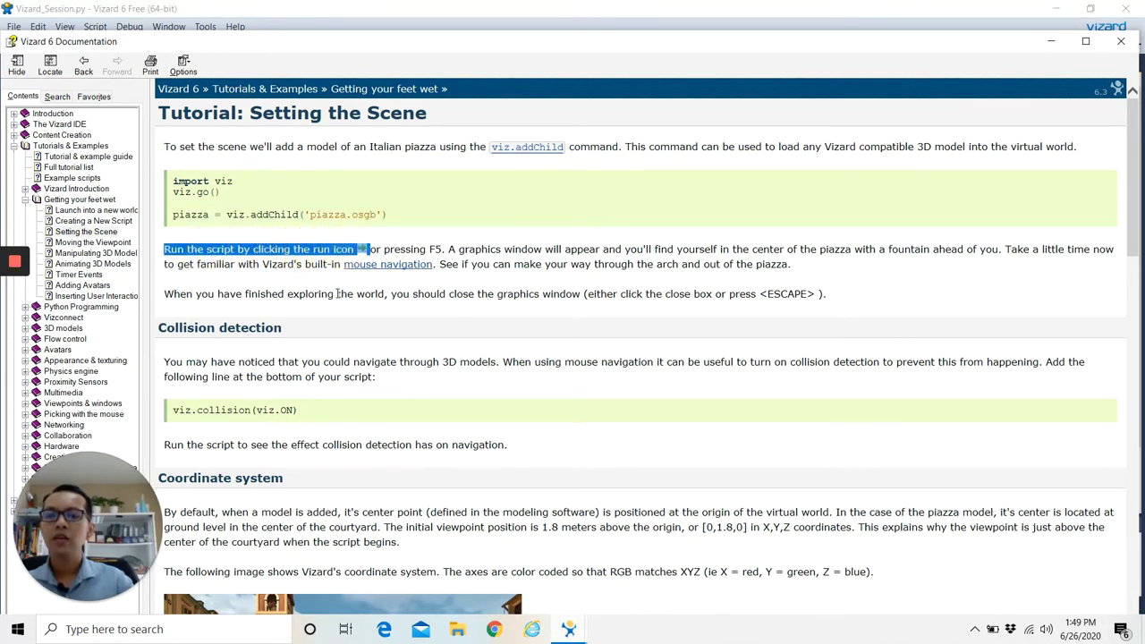
left_click(310, 282)
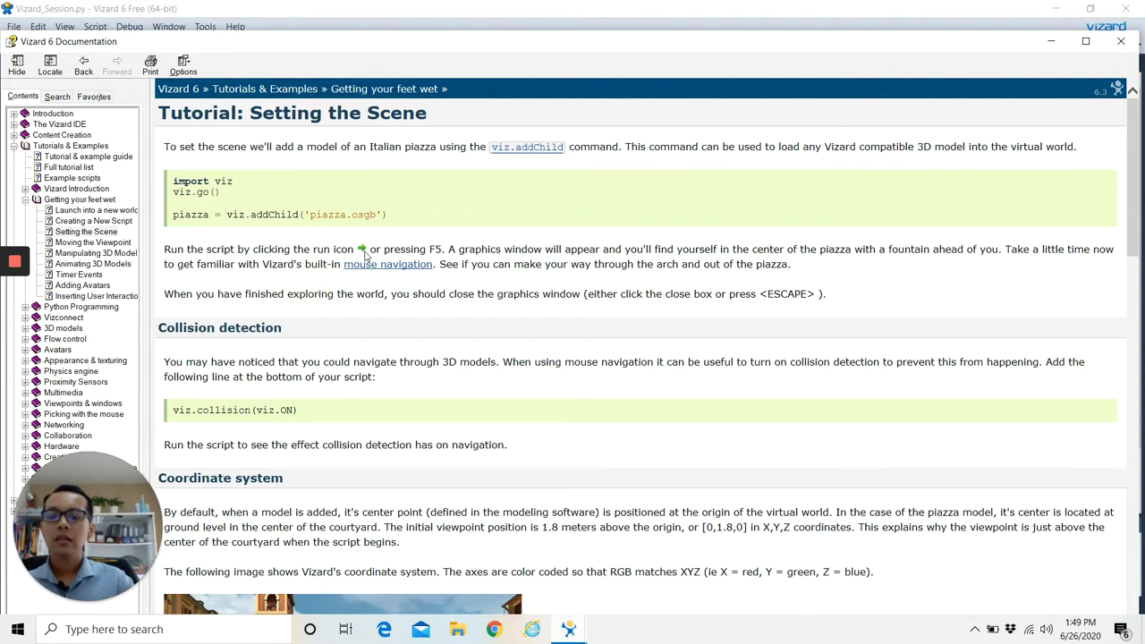
left_click(362, 250)
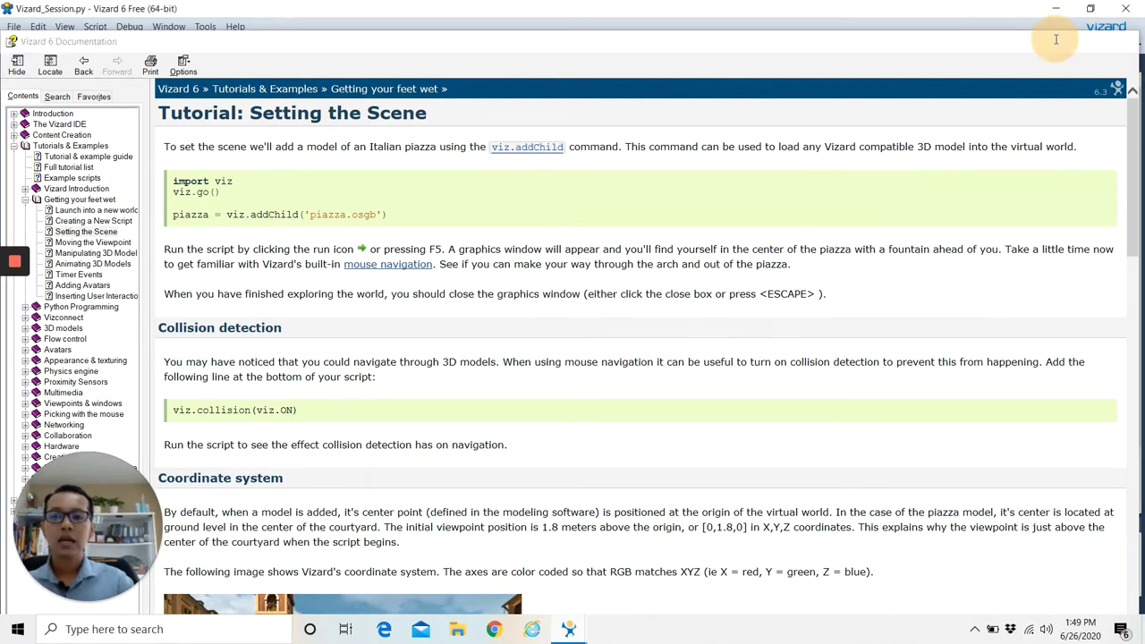
left_click(1055, 42)
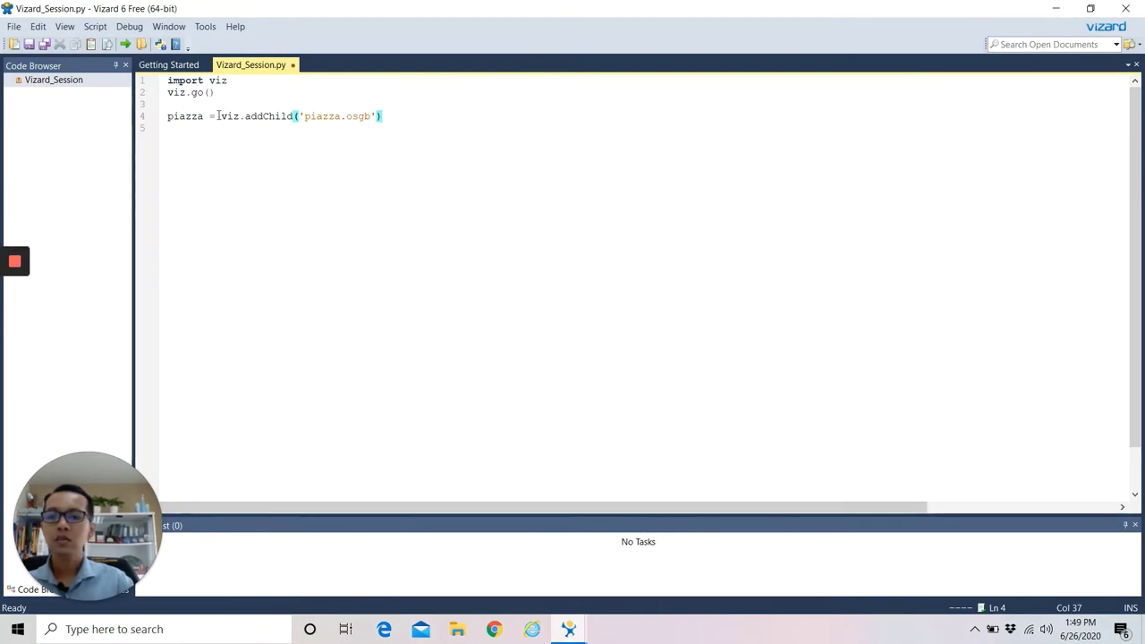
left_click_drag(221, 116, 296, 117)
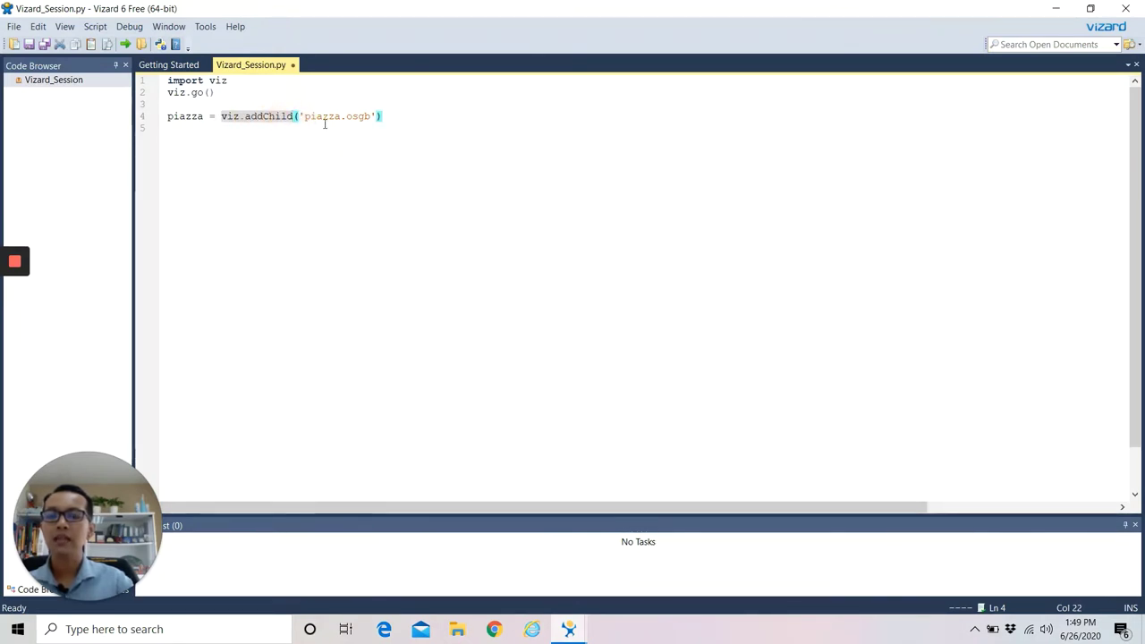
left_click_drag(304, 117, 371, 118)
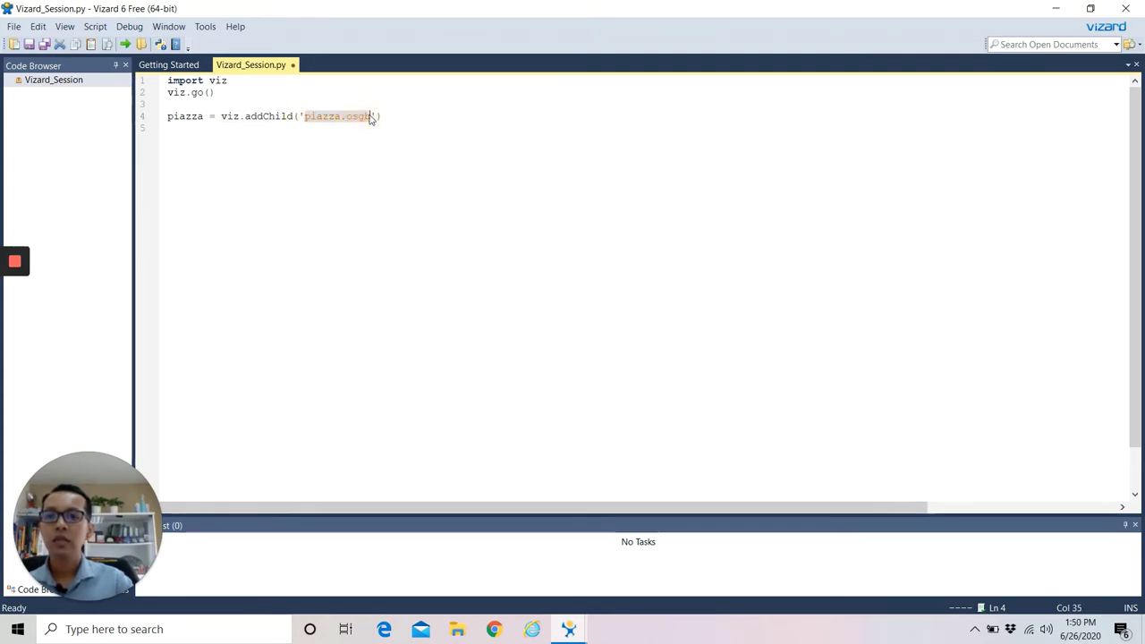
mouse_move(14, 261)
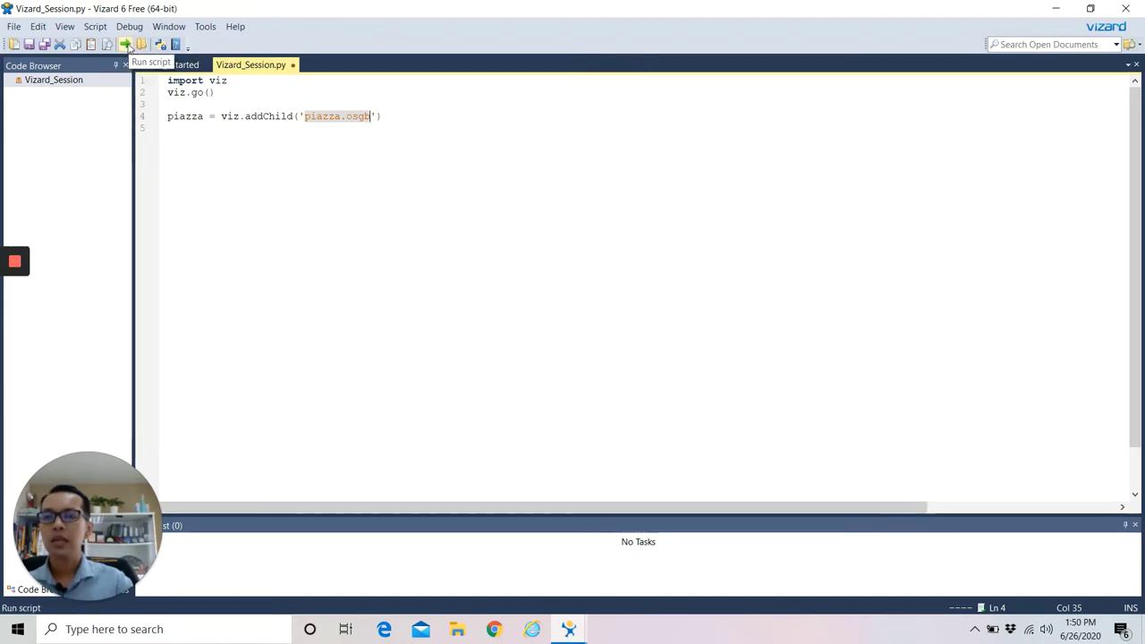
Run the script, enlarge the graphics window, and walk around the fountain using arrow keys and drags.
left_click(127, 44)
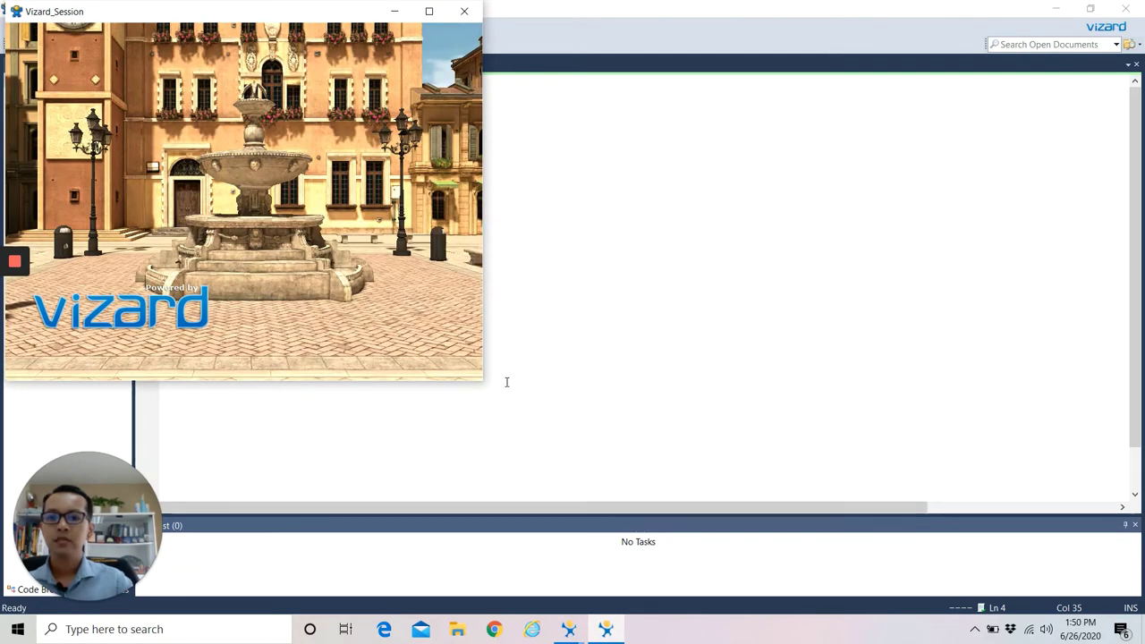
left_click_drag(482, 381, 1141, 615)
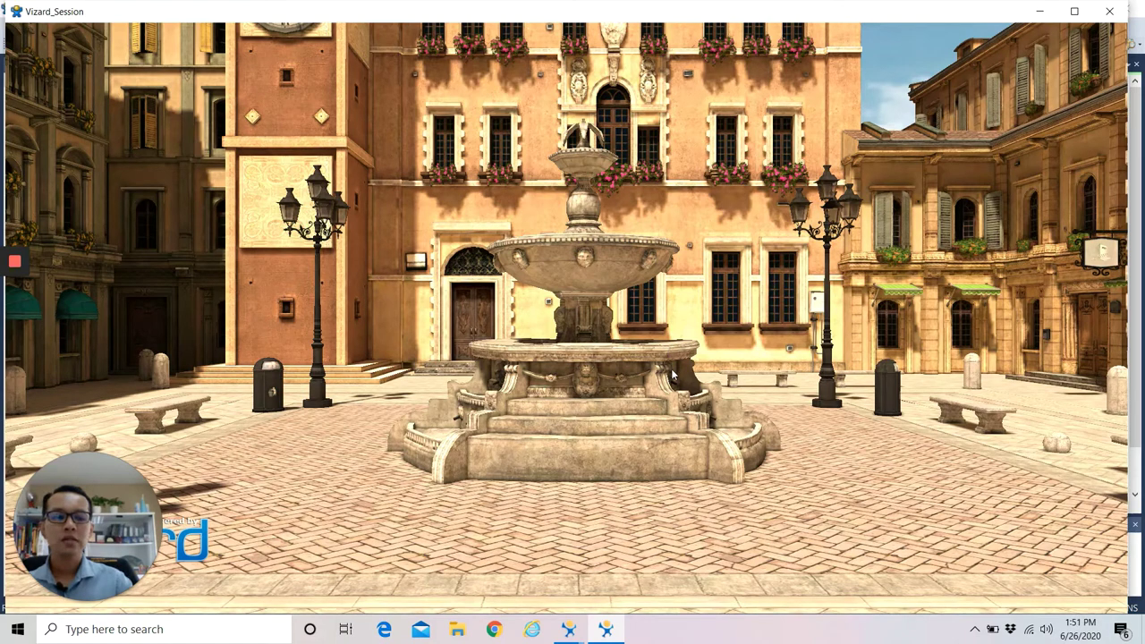
key("Right")
key("Right")
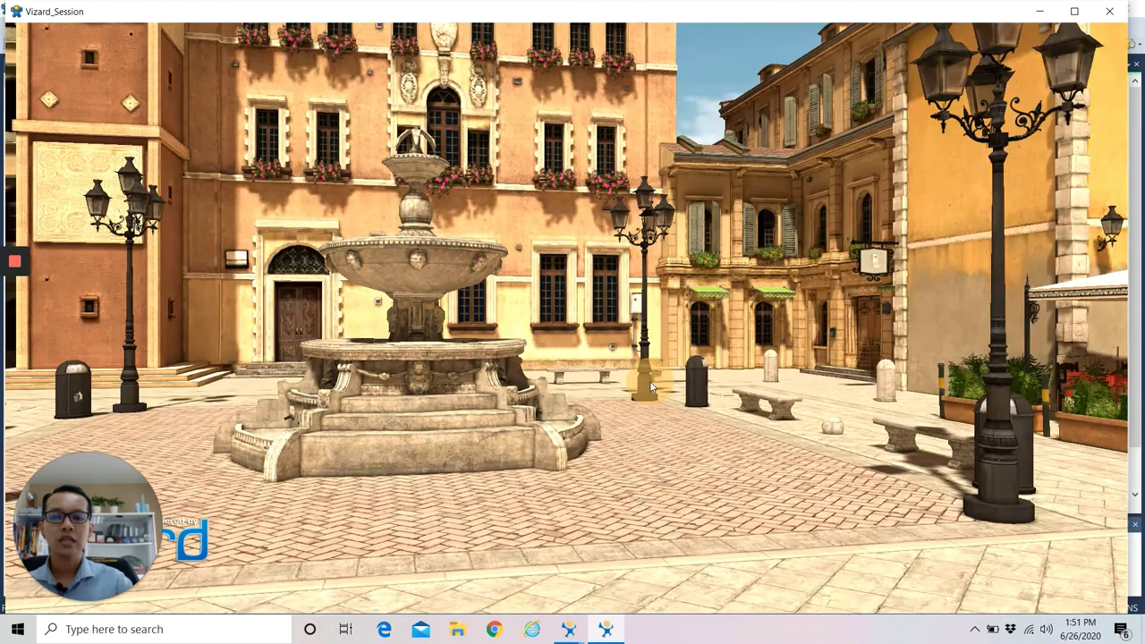
key("Right")
key("Up")
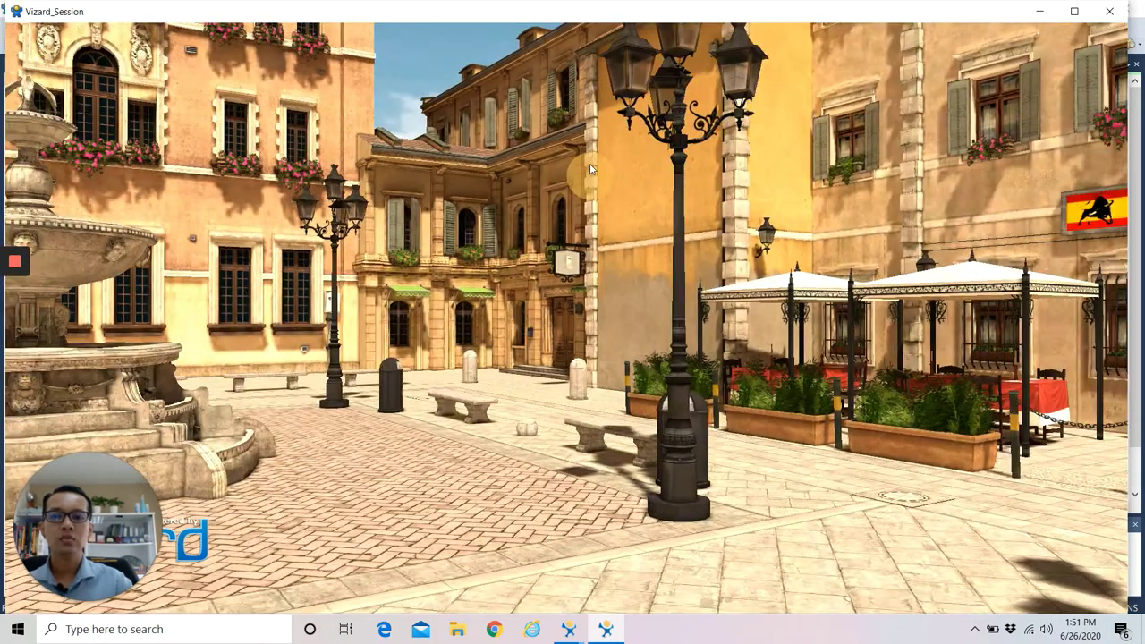
key("Left")
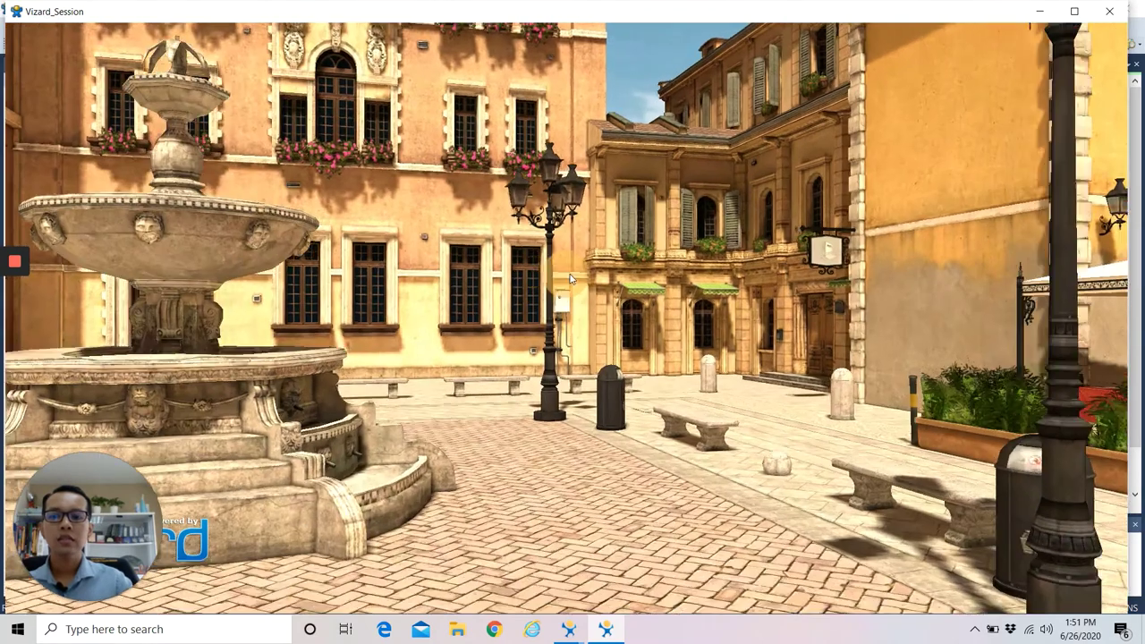
key("Right")
left_click_drag(598, 267, 434, 248)
left_click_drag(432, 243, 466, 288)
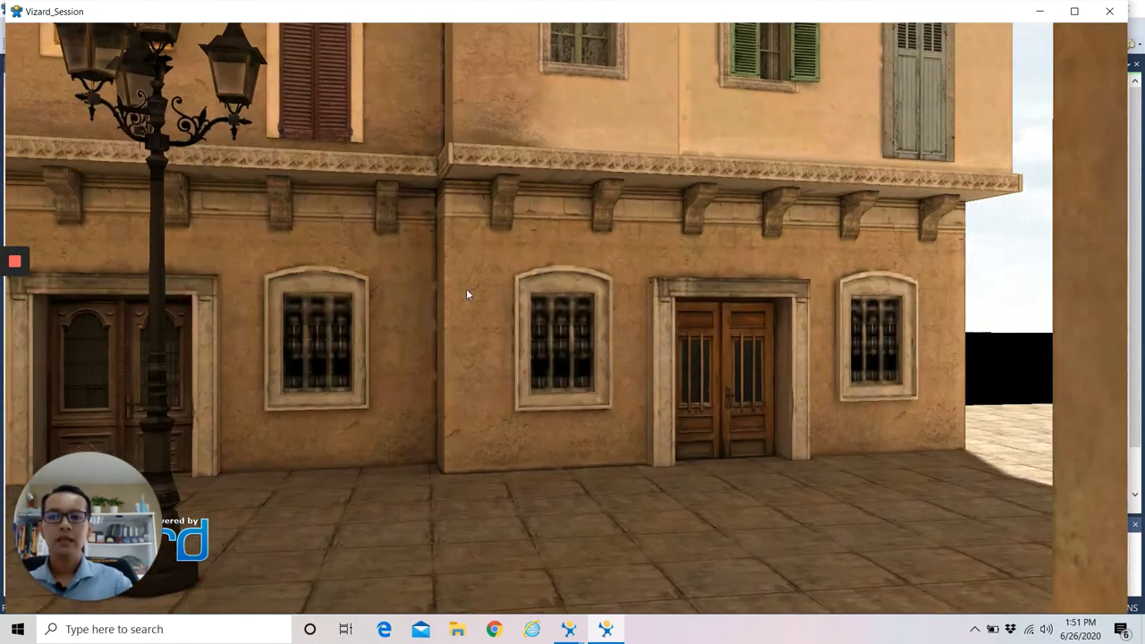
Walk toward the building facade, rise above the rooftops, and sink back to street level.
key("Left")
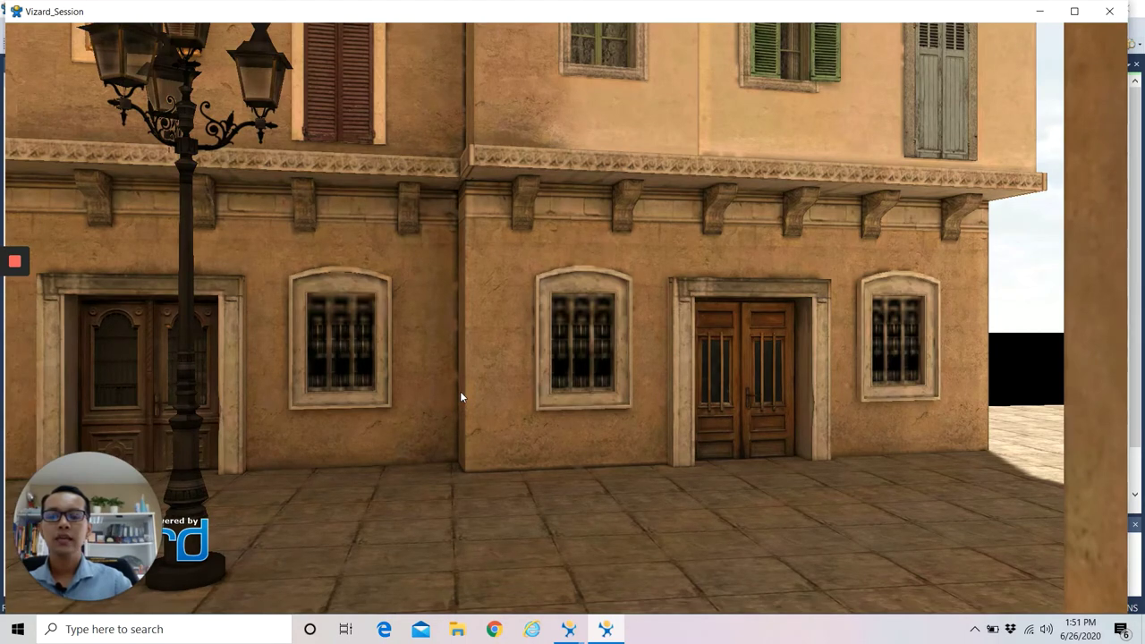
left_click_drag(475, 405, 558, 170)
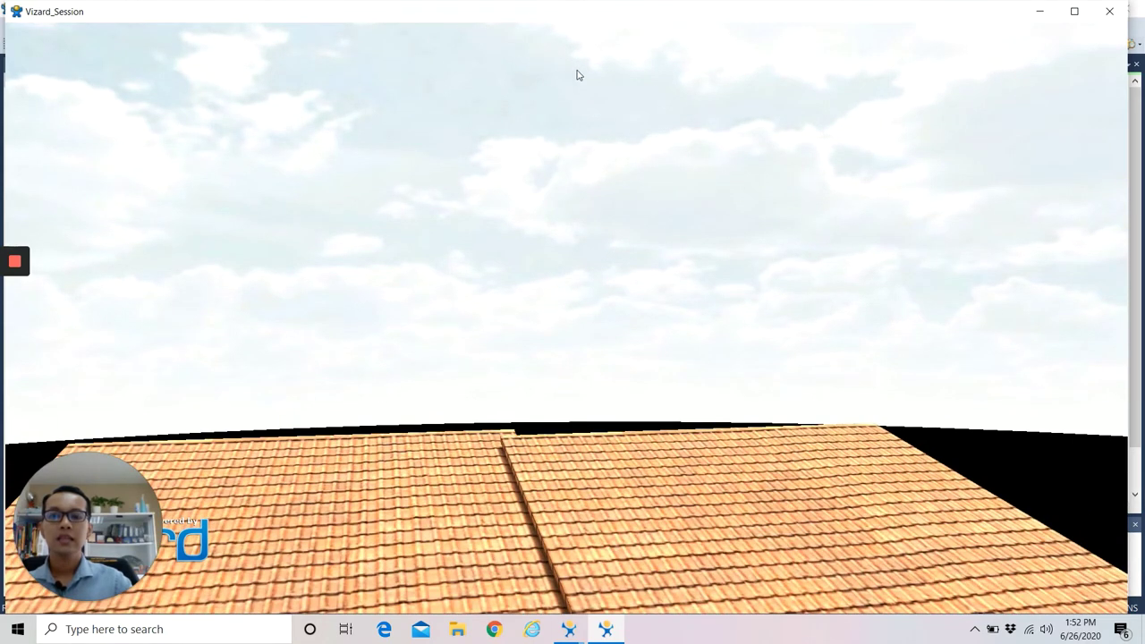
left_click_drag(546, 76, 549, 91)
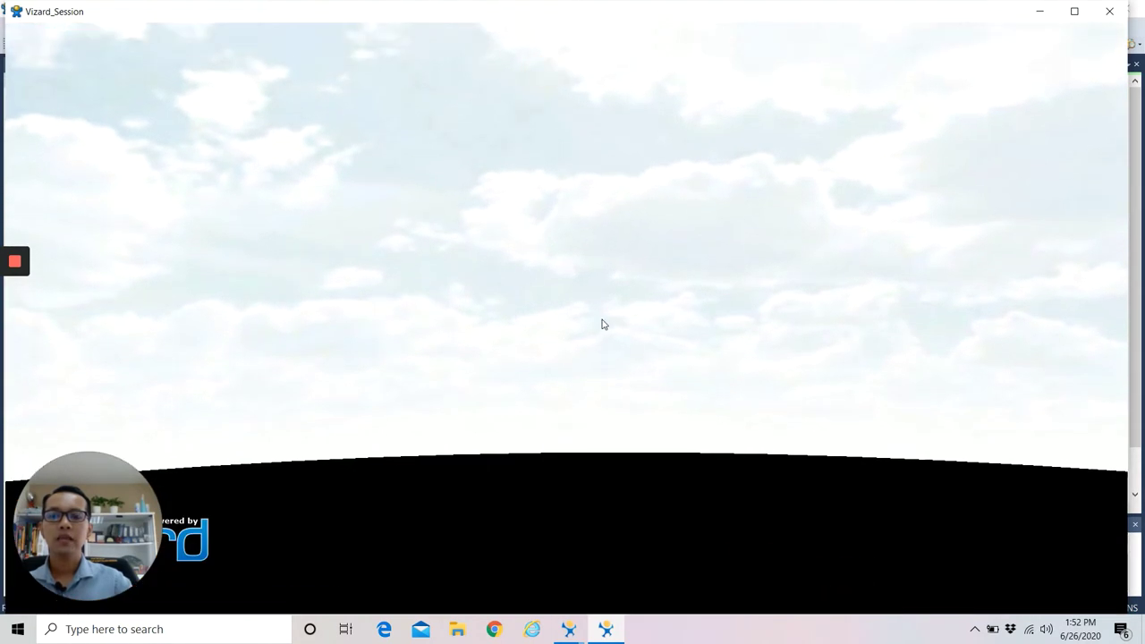
left_click_drag(584, 545, 553, 555)
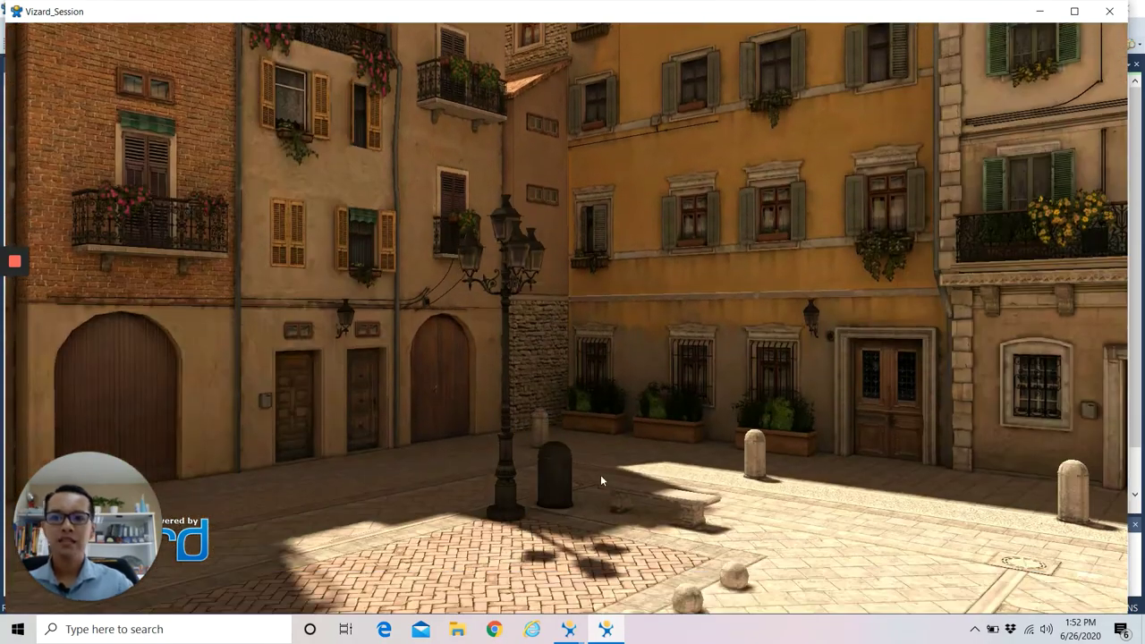
Turn toward the archway and maximize the graphics window.
left_click_drag(454, 404, 454, 401)
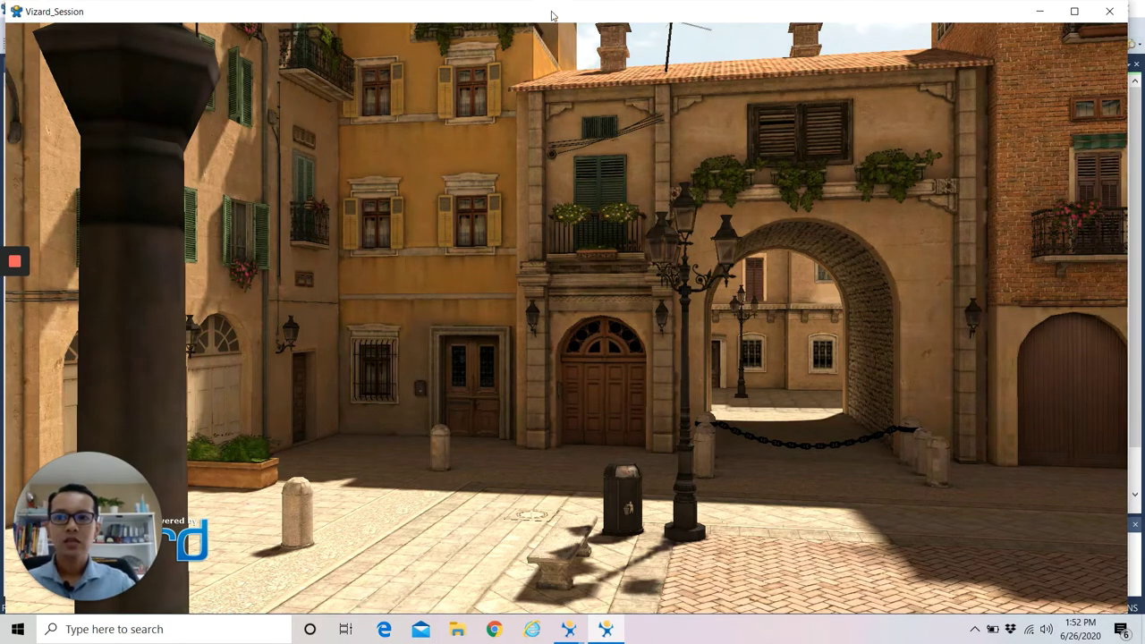
mouse_move(552, 14)
left_mouse_down()
mouse_move(574, 23)
mouse_move(536, 25)
left_mouse_up()
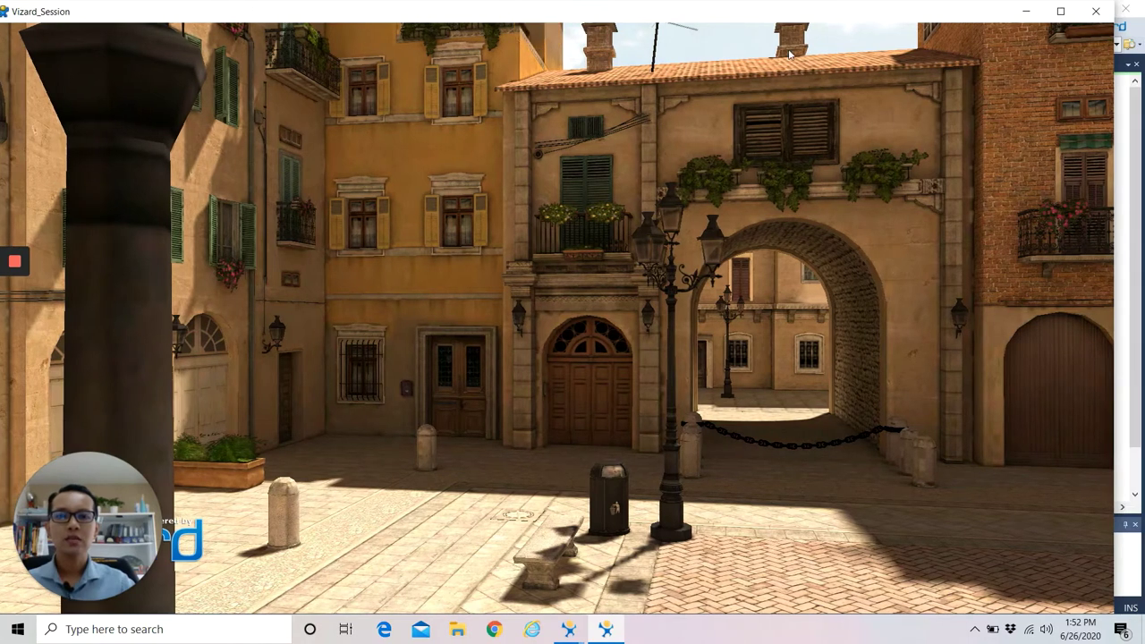
left_click(1105, 13)
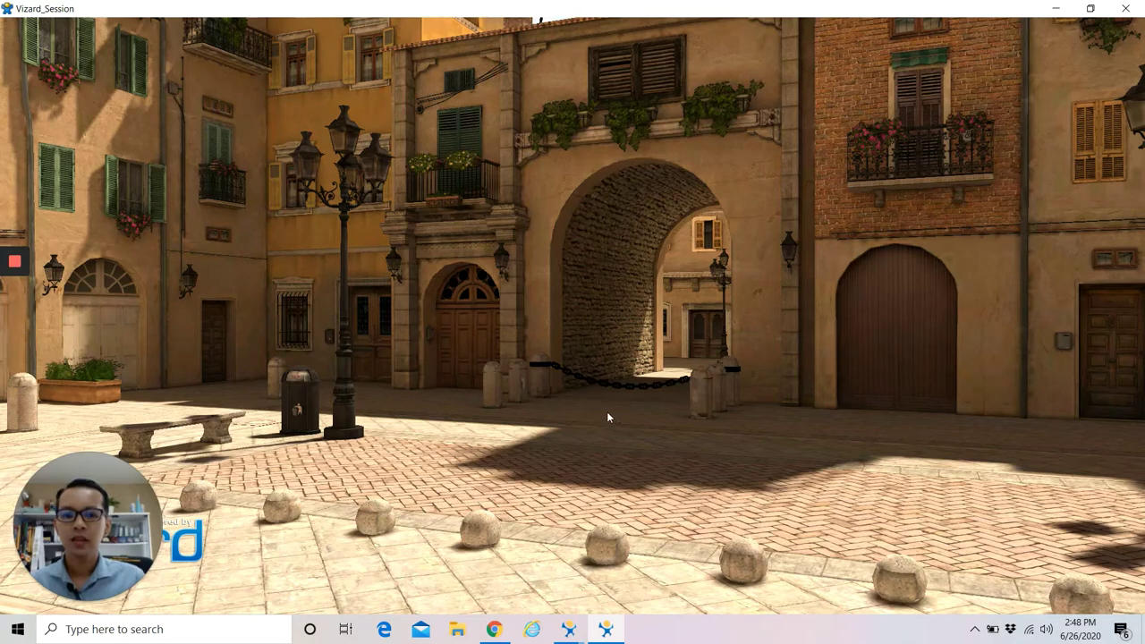
Walk across the piazza through the arch, then close the graphics window.
left_click_drag(606, 412, 569, 359)
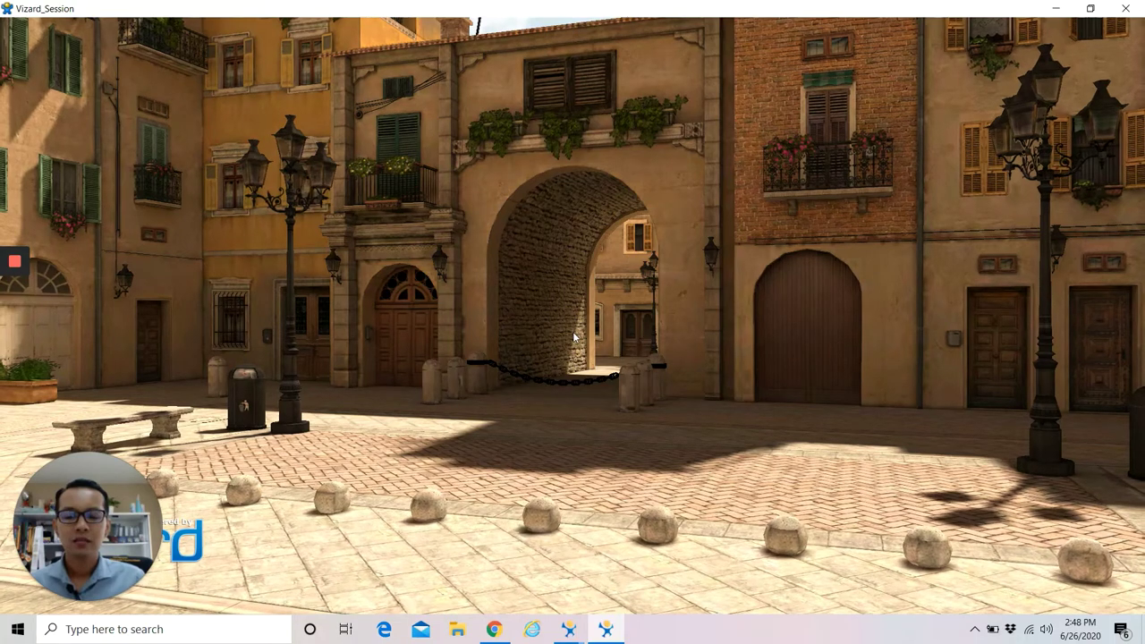
left_click_drag(575, 336, 686, 241)
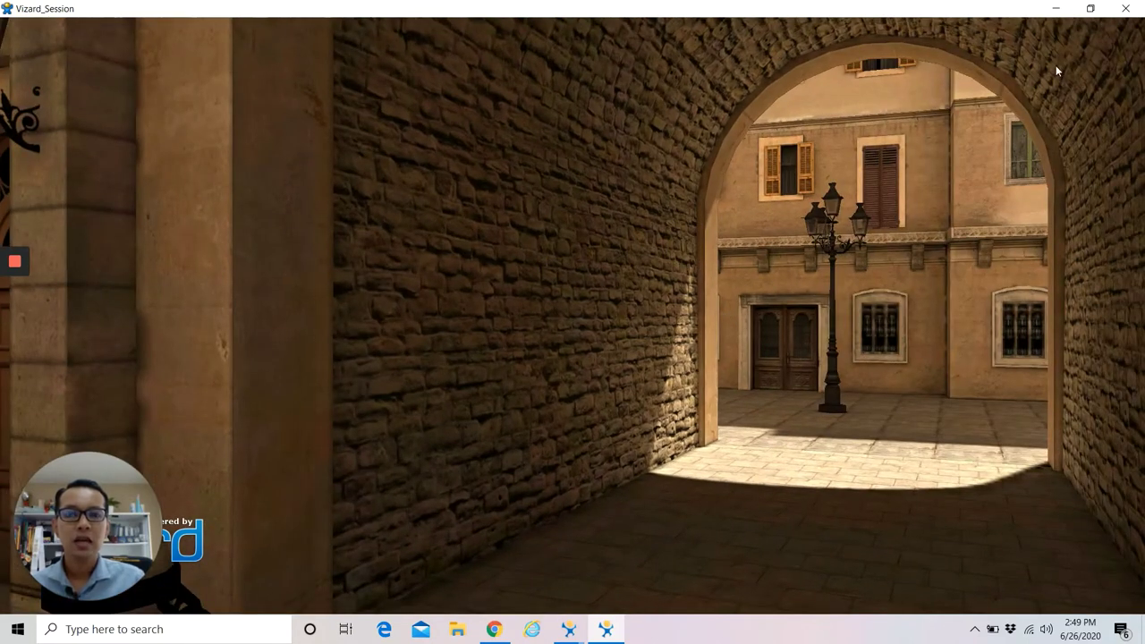
left_click(1131, 12)
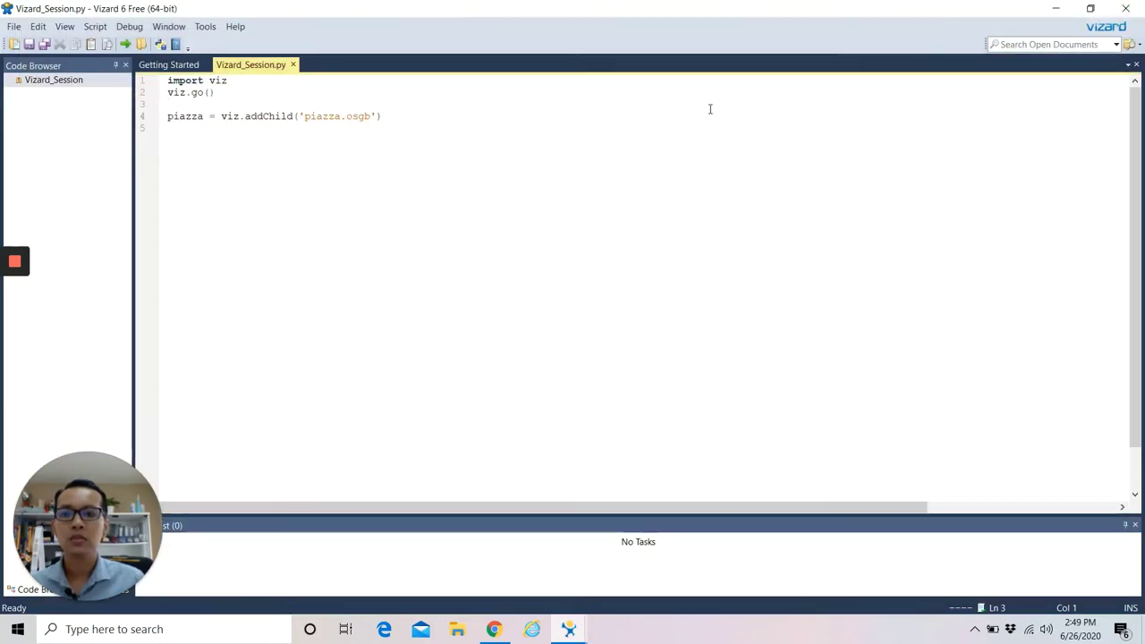
Bring up the Vizard 6 Documentation at the collision detection passage.
left_click(571, 632)
left_click(626, 564)
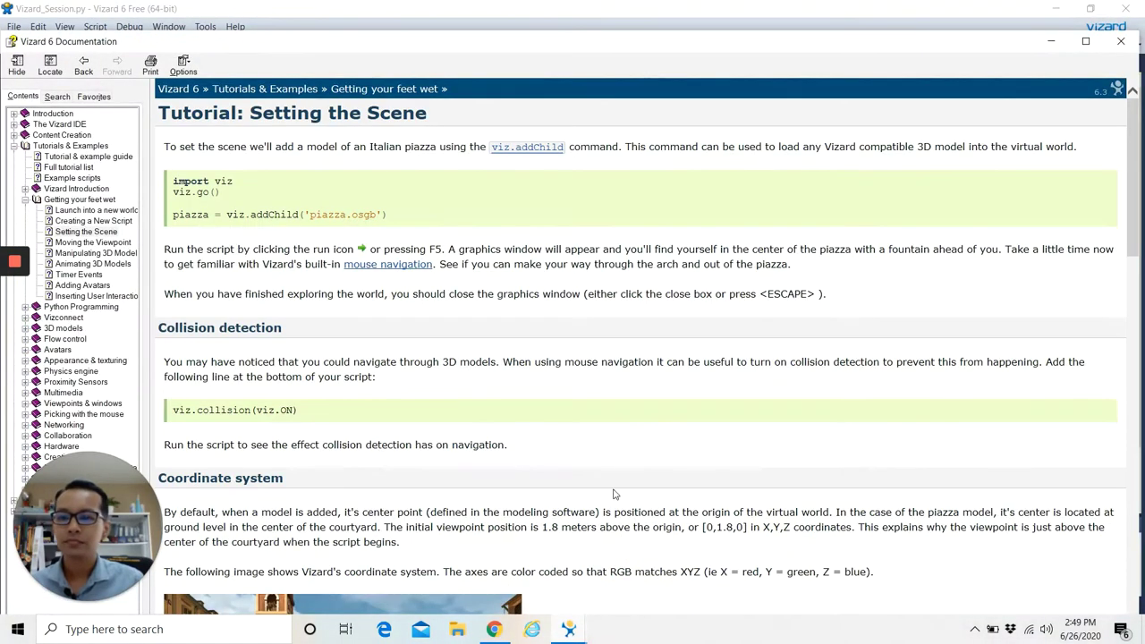
scroll(446, 367, "down", 2)
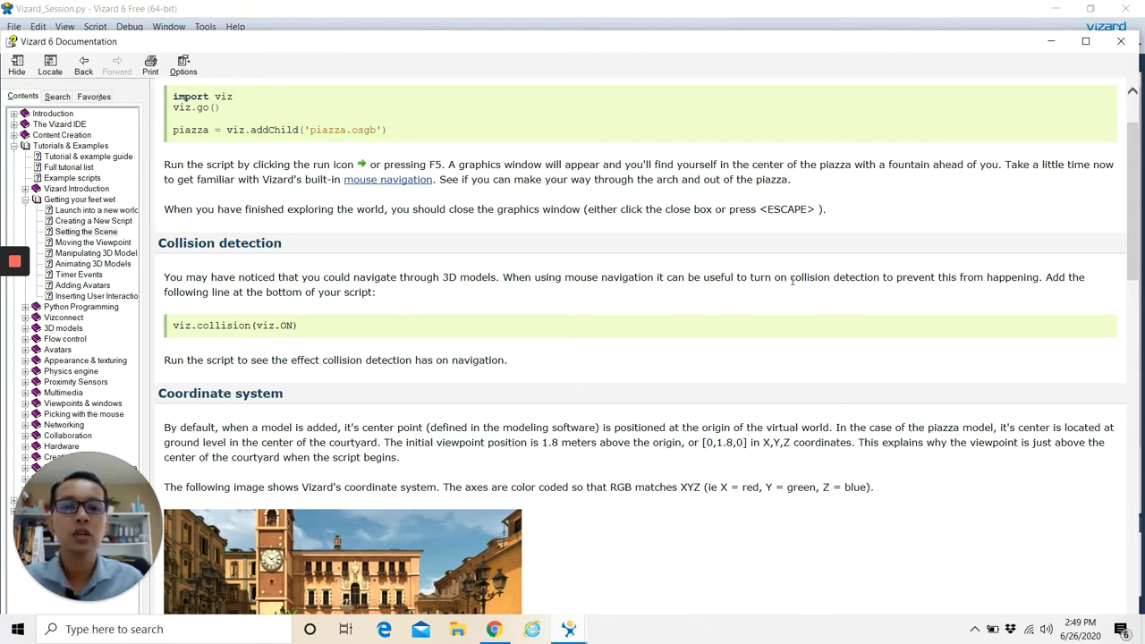
left_click_drag(791, 278, 882, 279)
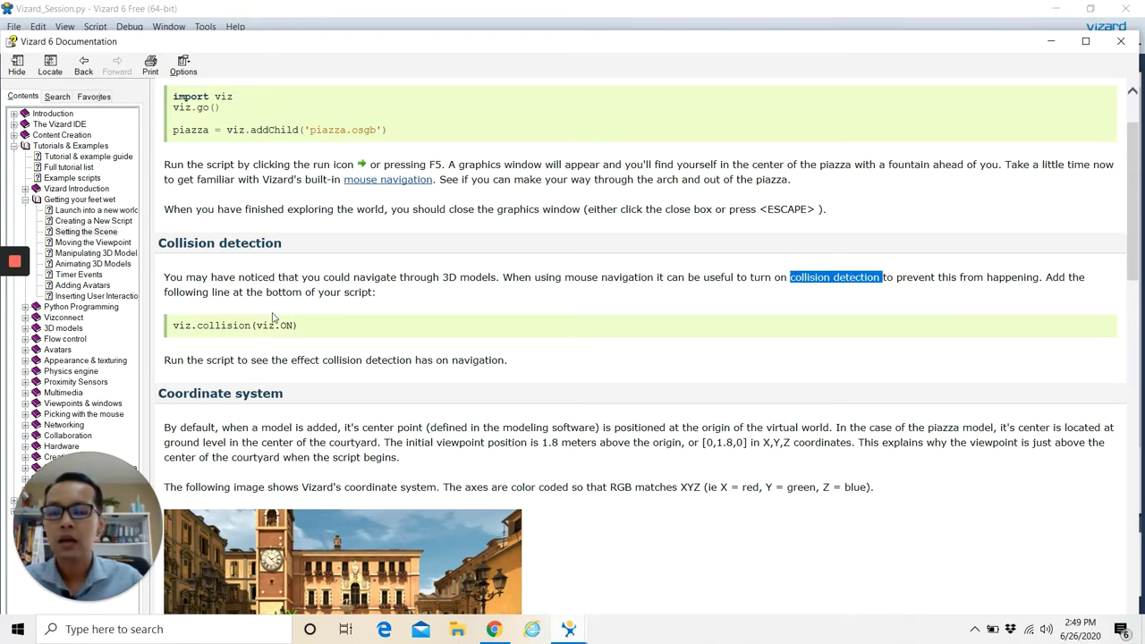
Copy the code line viz.collision(viz.ON) and return to the script editor.
left_click_drag(175, 325, 308, 325)
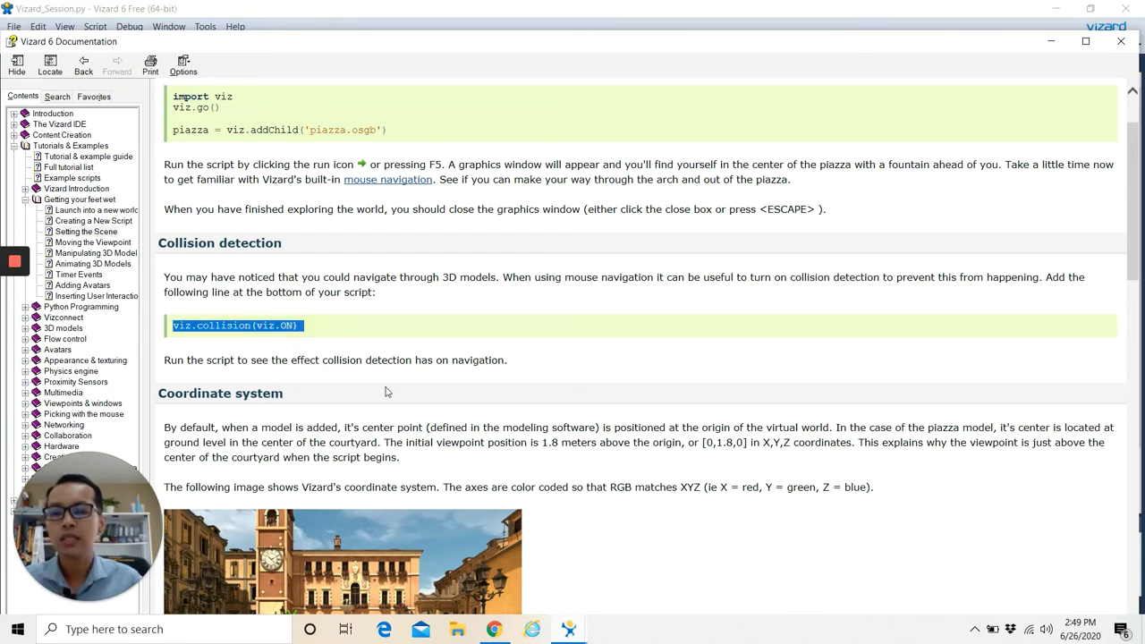
right_click(260, 327)
left_click(298, 349)
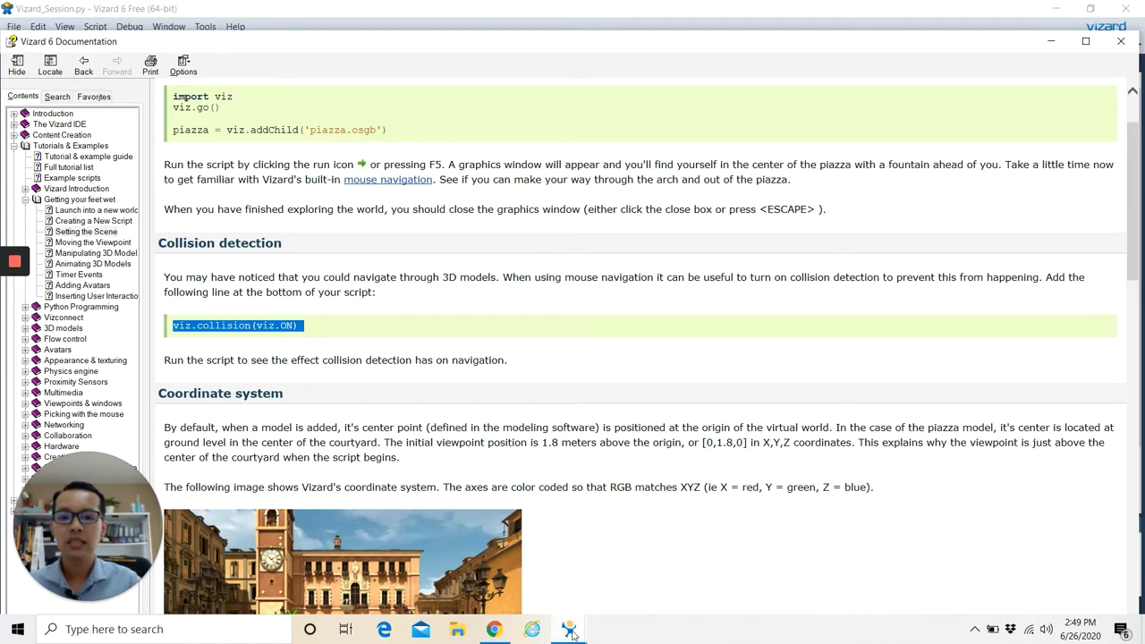
mouse_move(573, 633)
left_click(504, 564)
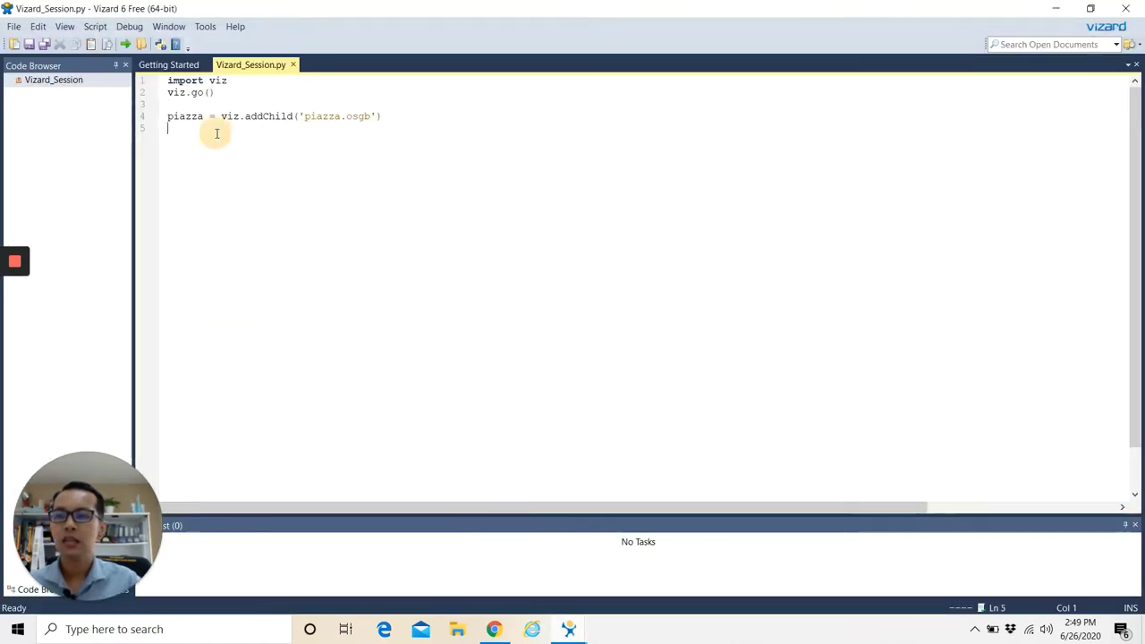
Paste viz.collision(viz.ON) on line 5, run the script, and maximize the graphics window.
key("ctrl+v")
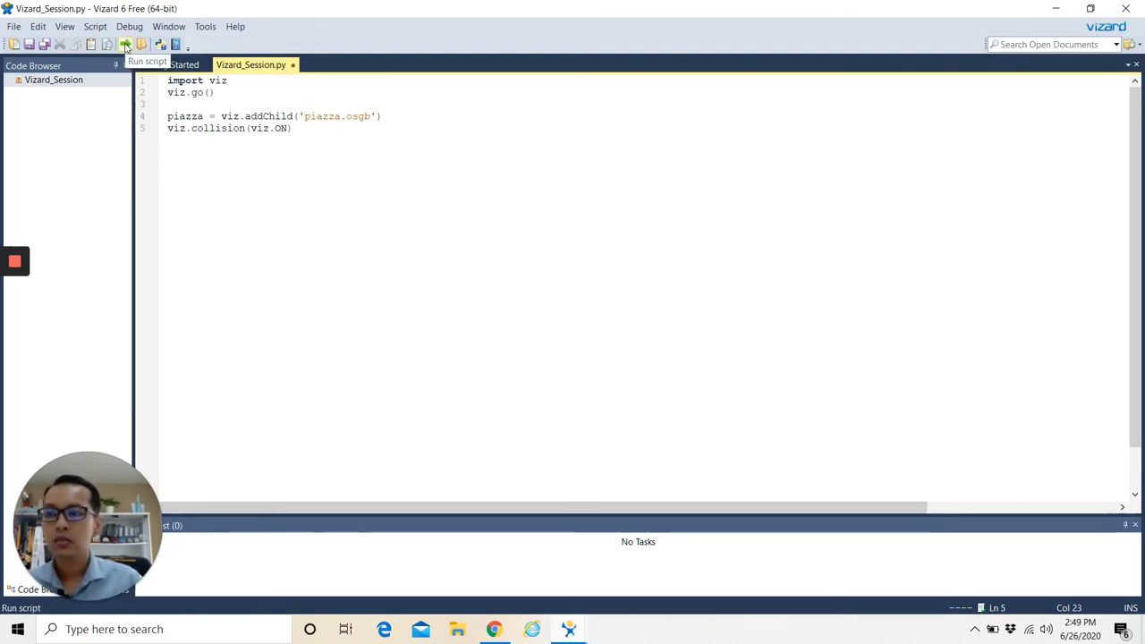
left_click(126, 45)
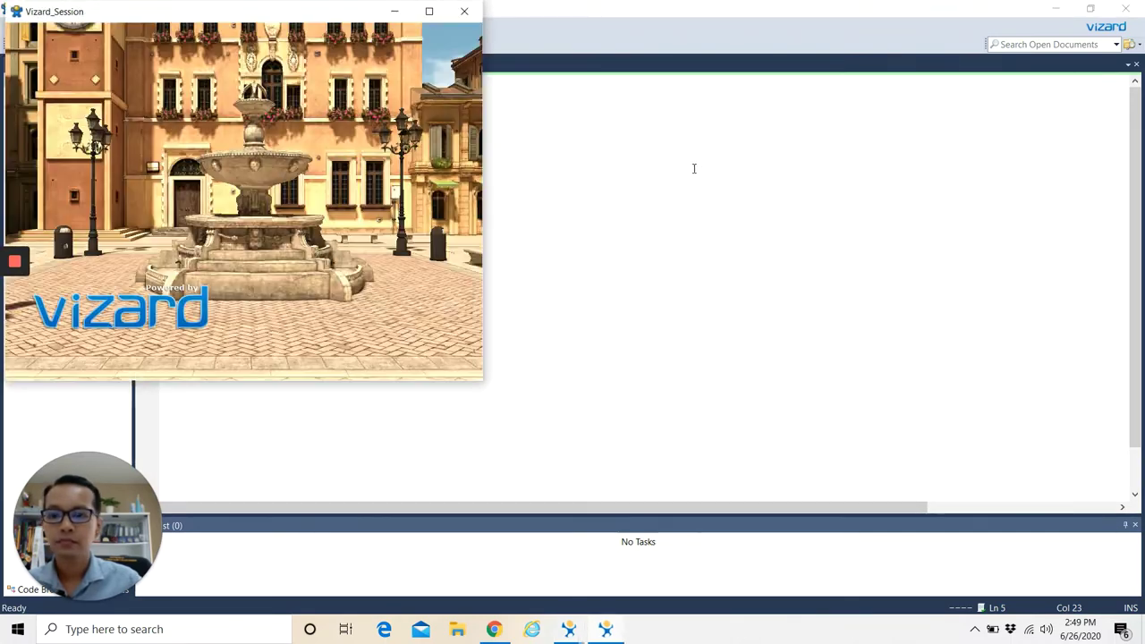
left_click(430, 10)
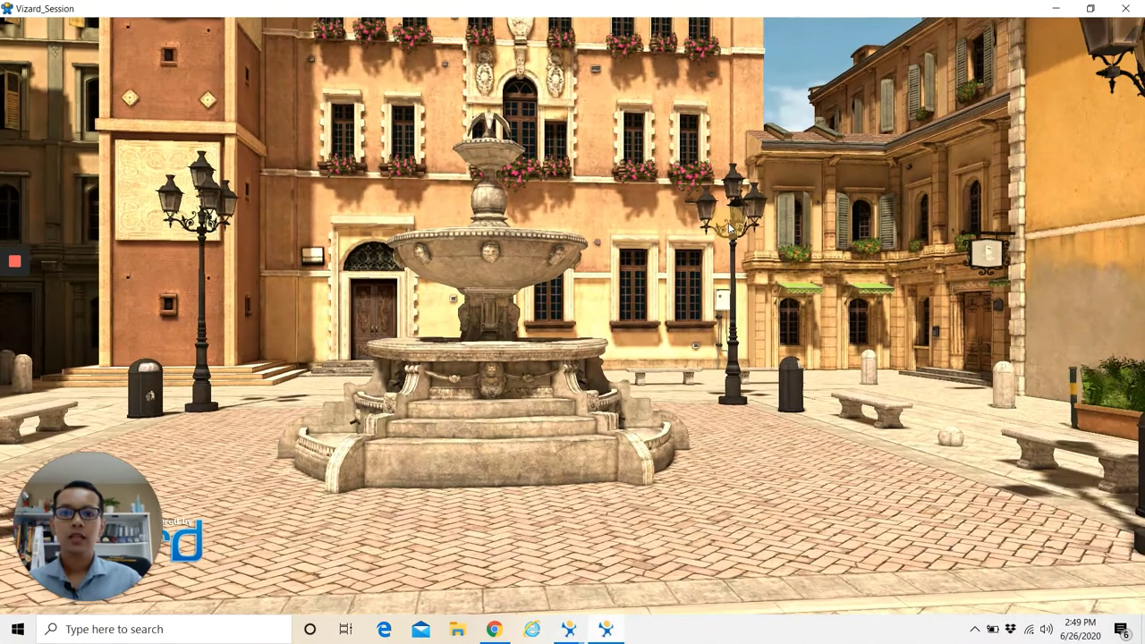
Walk across the piazza into the stone pillar to test collision, then close the window.
left_click_drag(728, 223, 560, 157)
left_click_drag(557, 155, 489, 165)
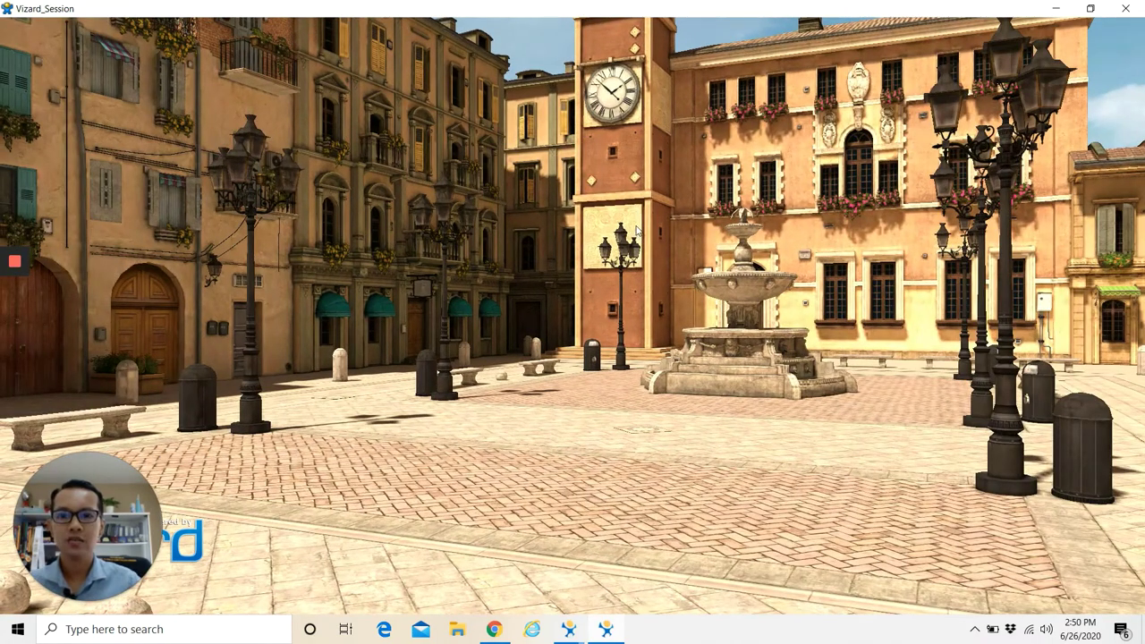
left_click(1125, 8)
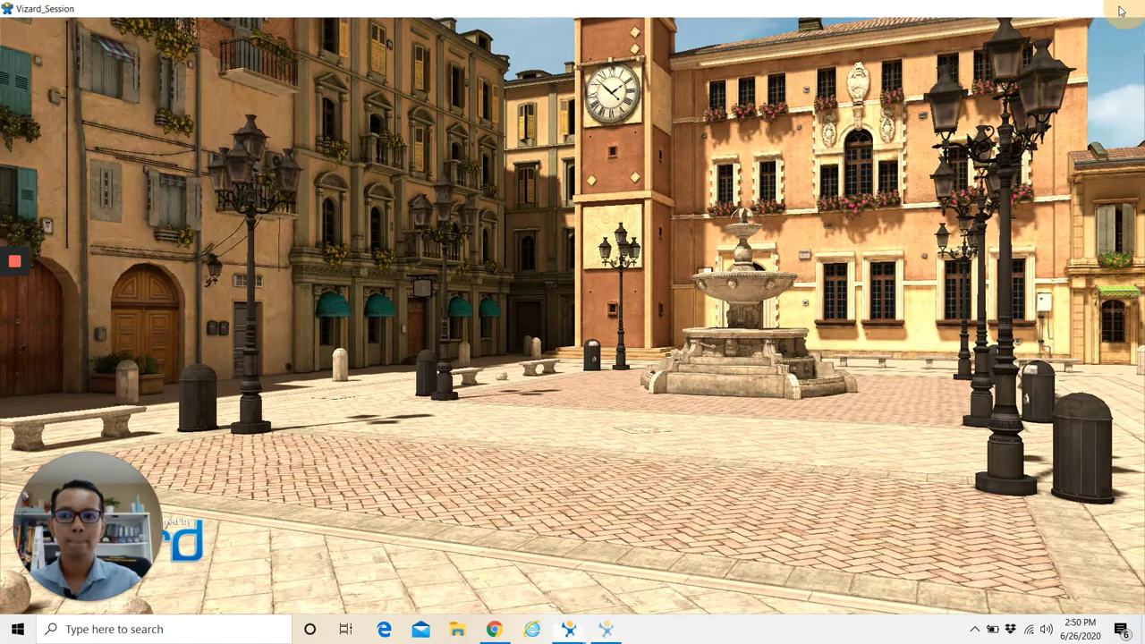
Bring the Vizard 6 Documentation window back to the front.
left_click(494, 629)
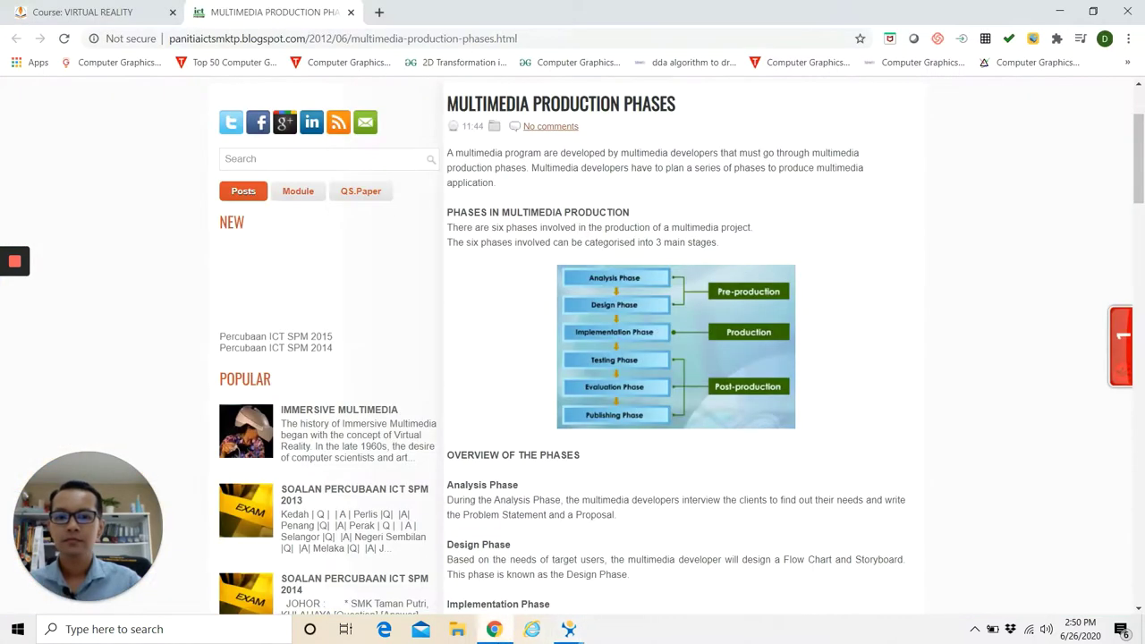
mouse_move(569, 629)
left_click(631, 564)
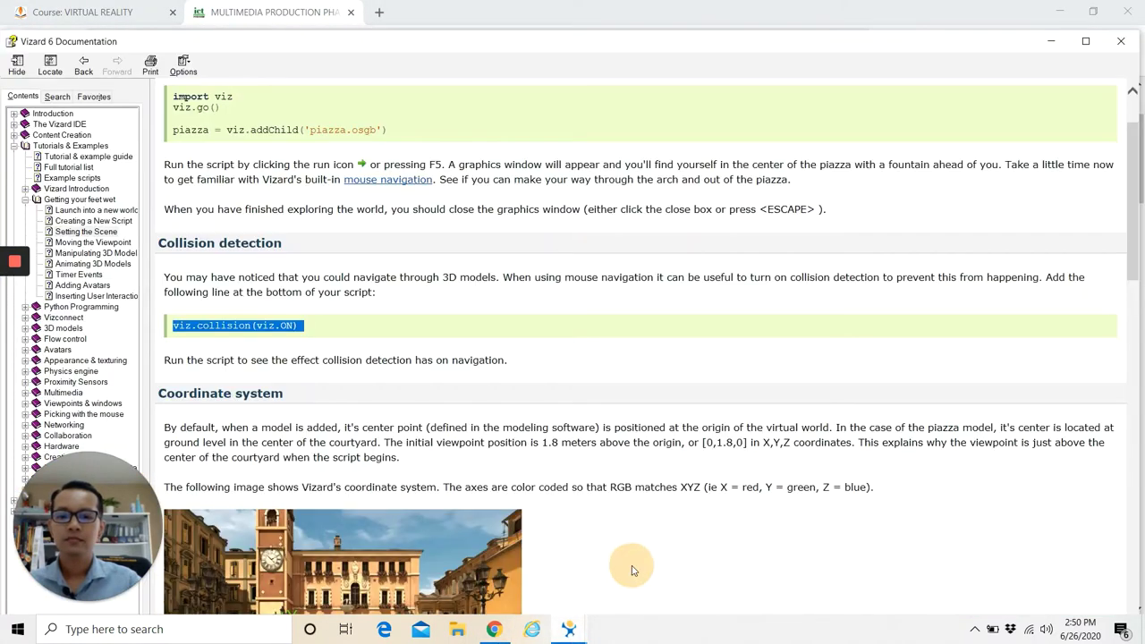
Scroll to the Coordinate system section describing the X, Y and Z axes.
scroll(496, 358, "down", 5)
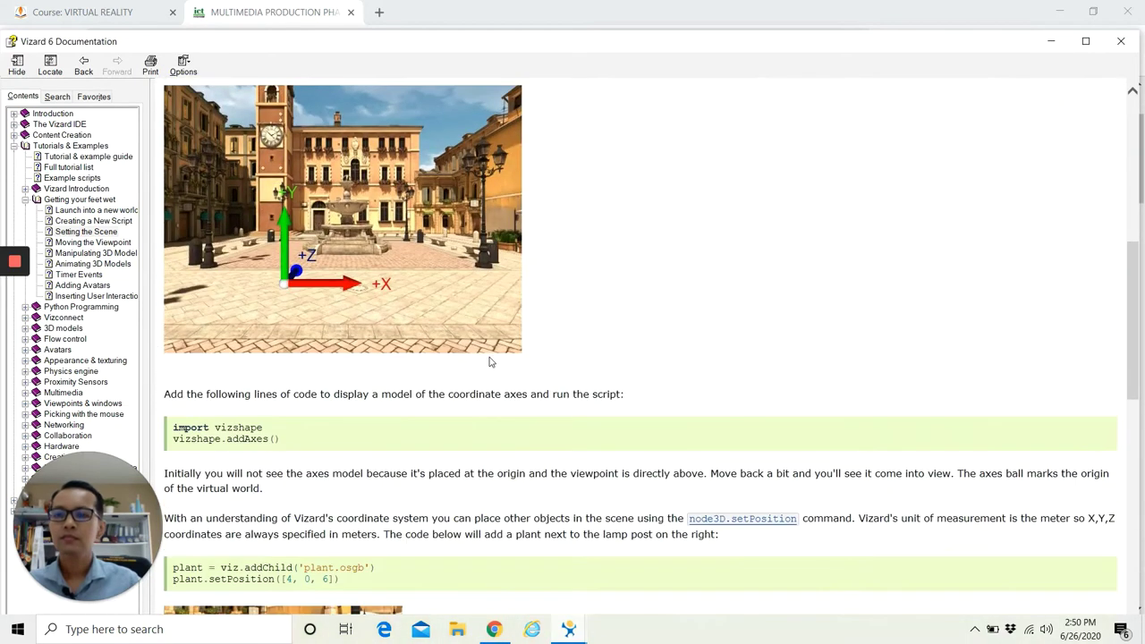
scroll(489, 361, "up", 2)
mouse_move(14, 269)
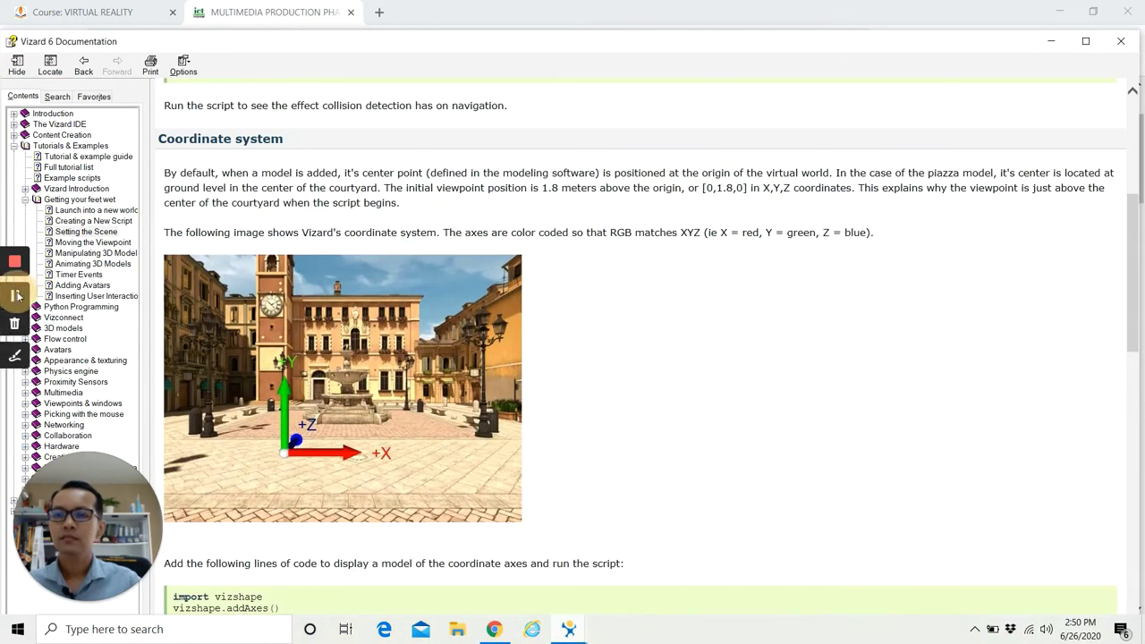
left_click(15, 298)
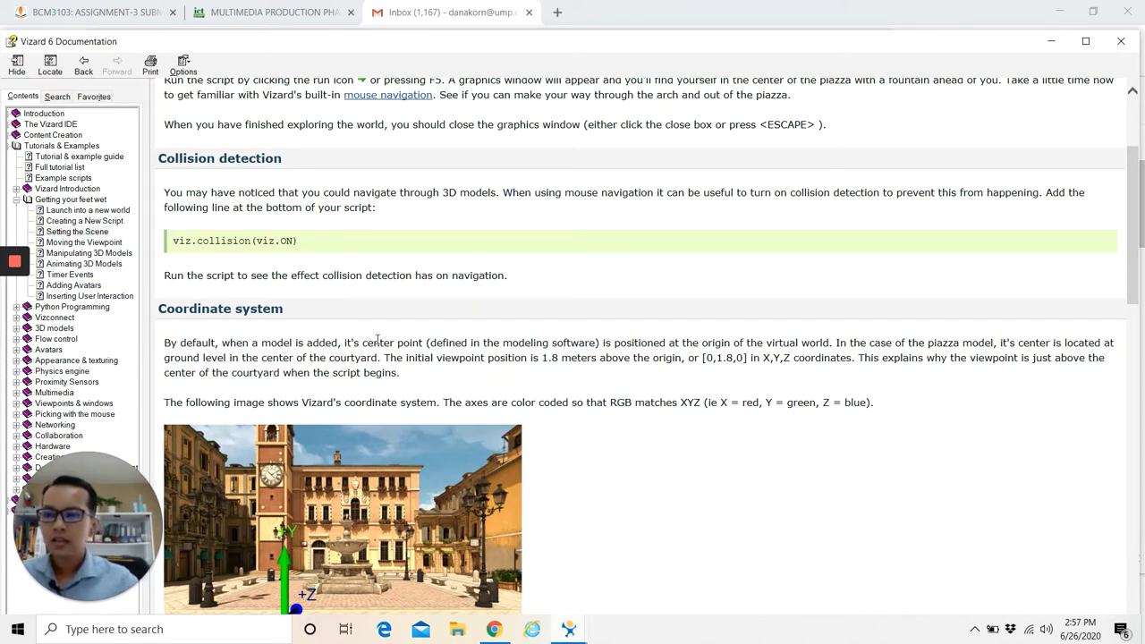
scroll(377, 342, "down", 4)
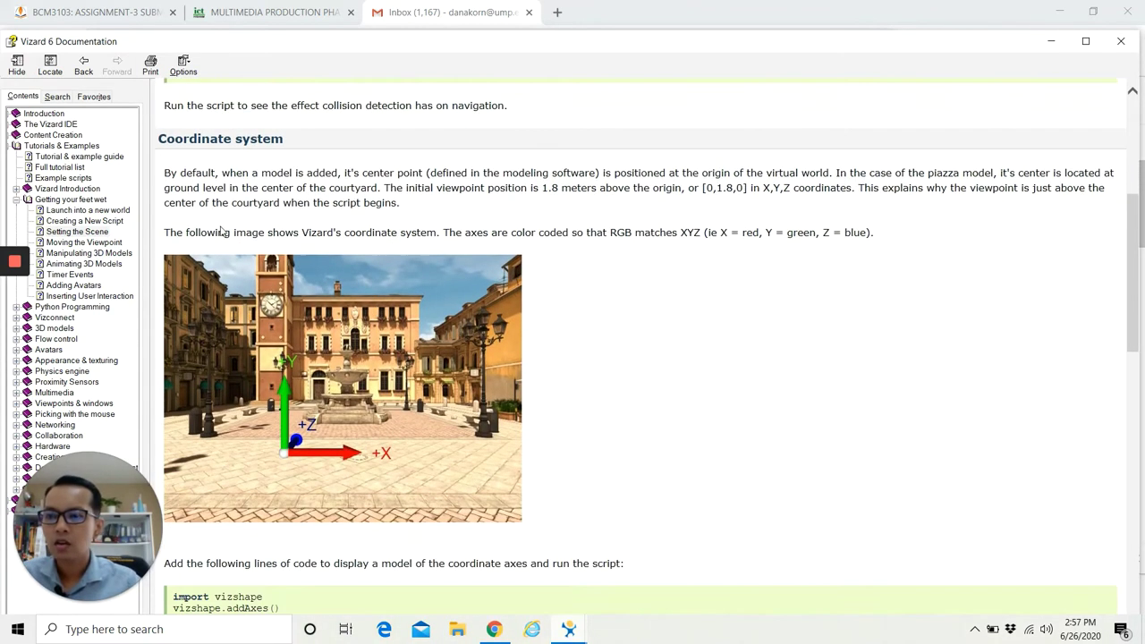